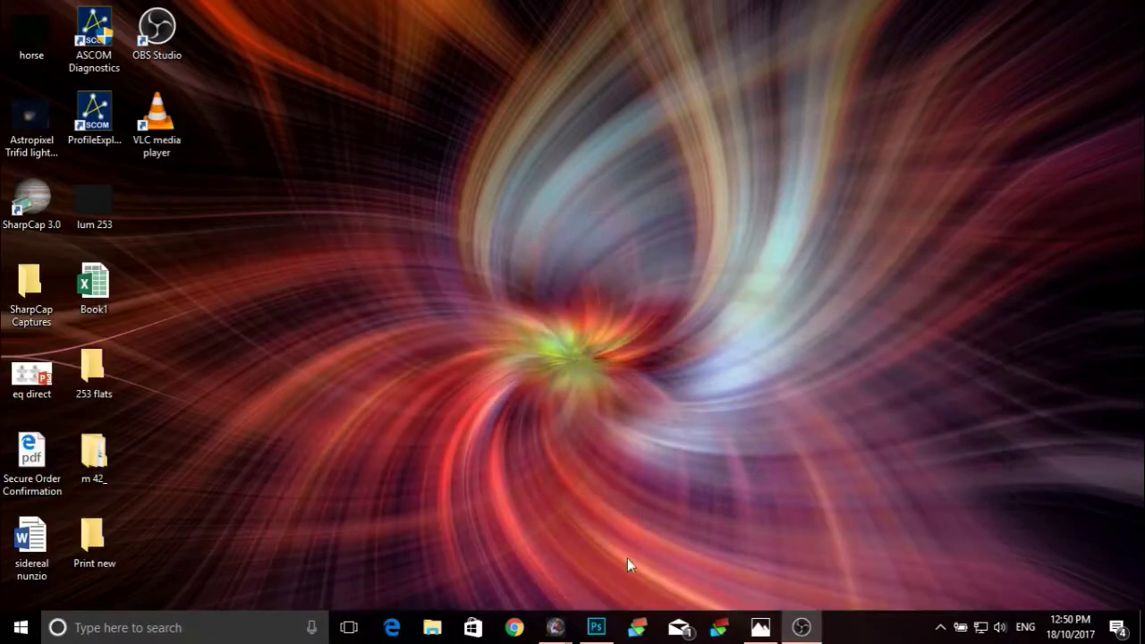
Set the desktop's m 42_ folder as the Astro Pixel Processor working directory.
mouse_move(554, 626)
click(492, 574)
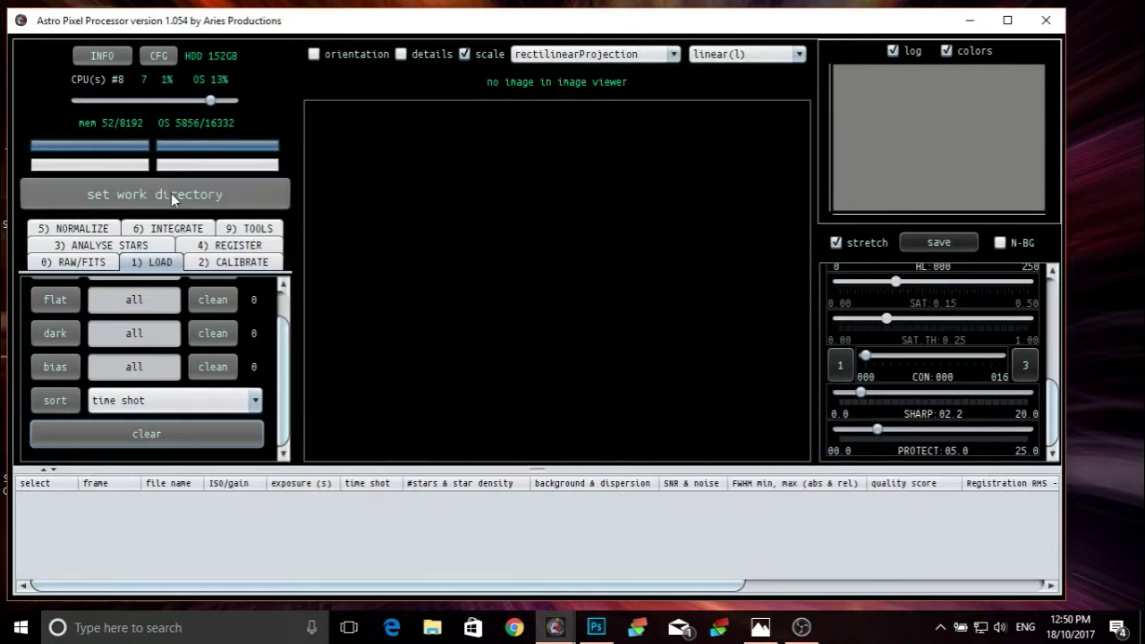
click(202, 200)
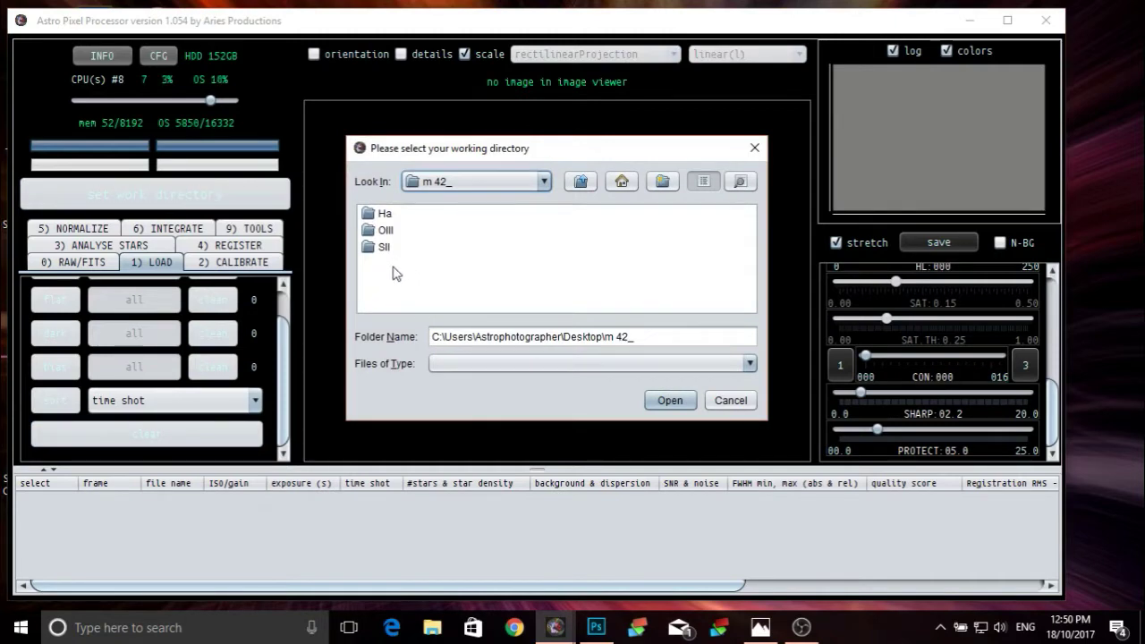
click(669, 401)
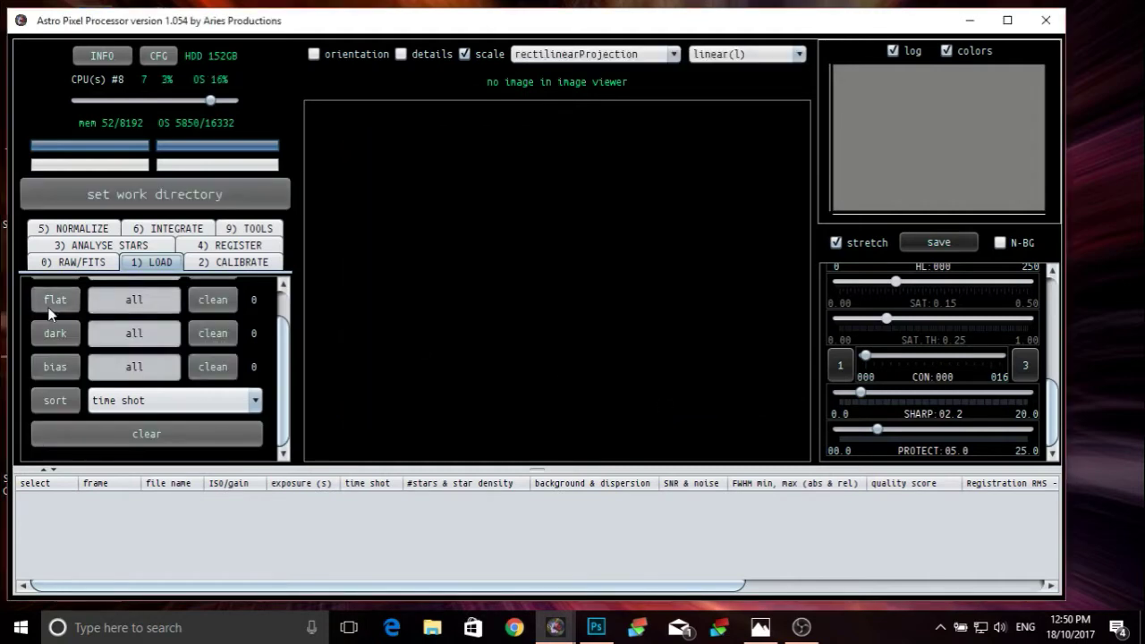
Maximize the Astro Pixel Processor window to fill the screen.
scroll(195, 329, up, 2)
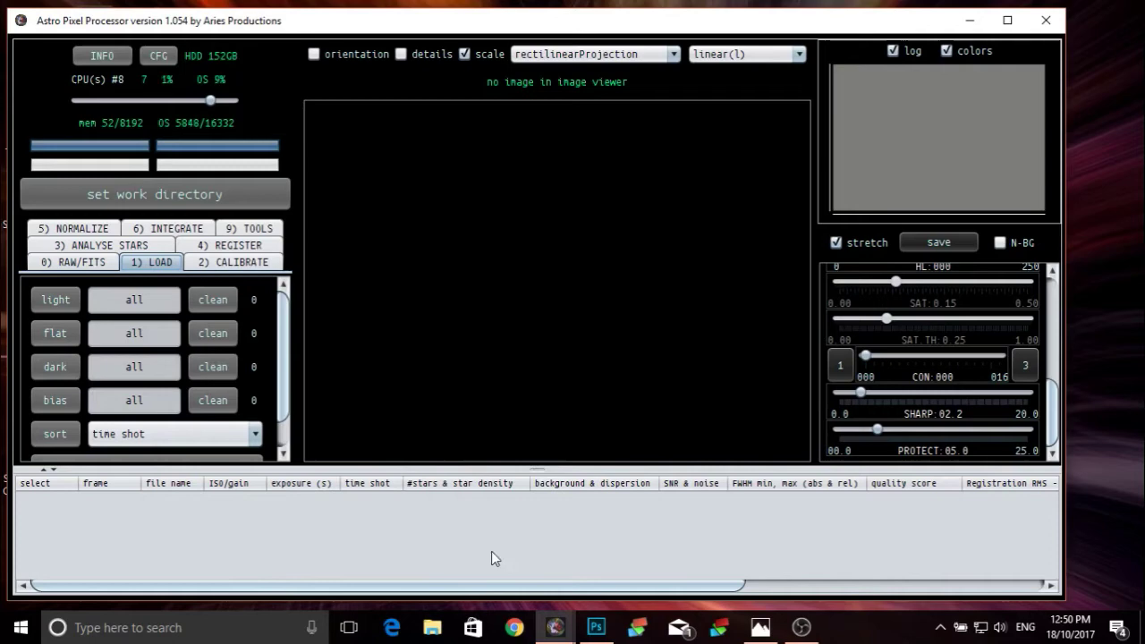
click(1008, 21)
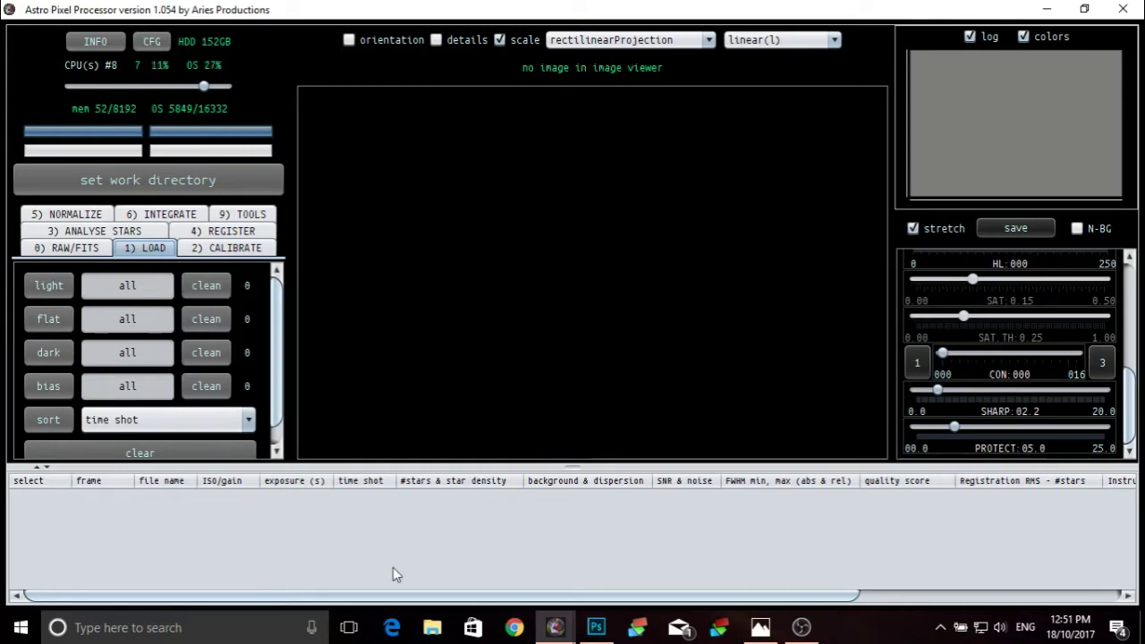
Load all frames from the Ha folder as light frames.
click(40, 286)
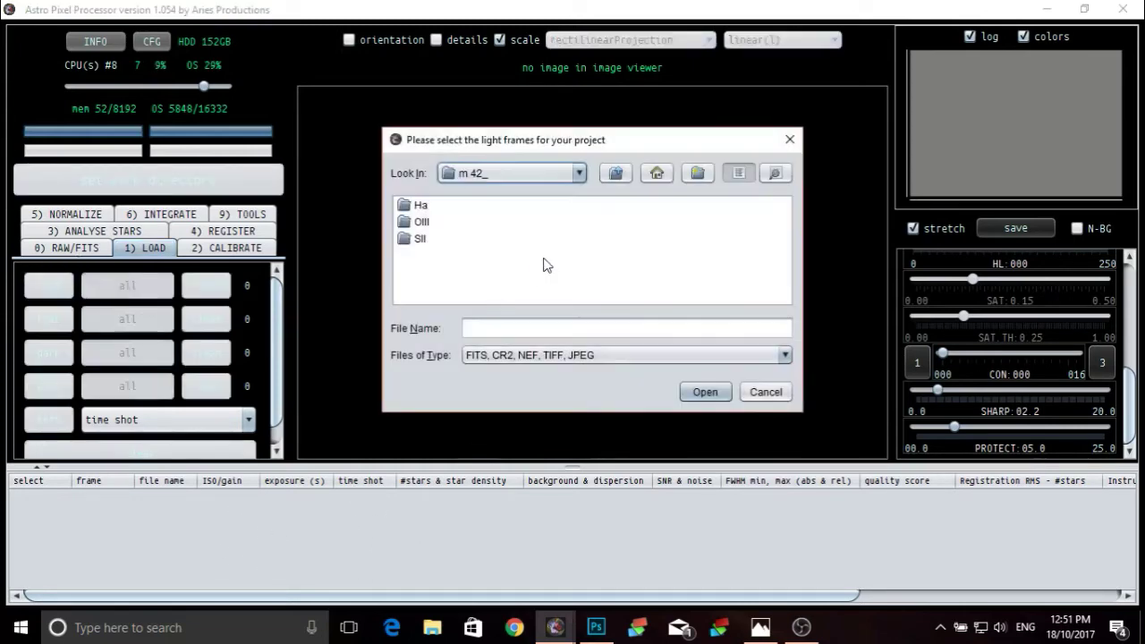
double_click(421, 205)
click(447, 222)
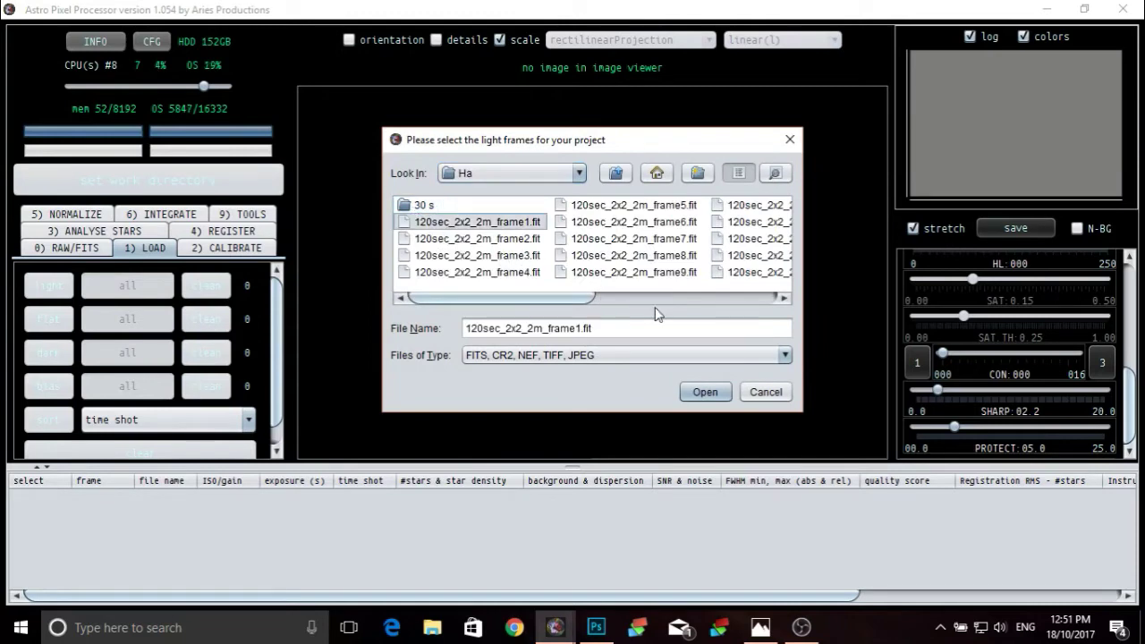
click(769, 298)
shift+click(769, 206)
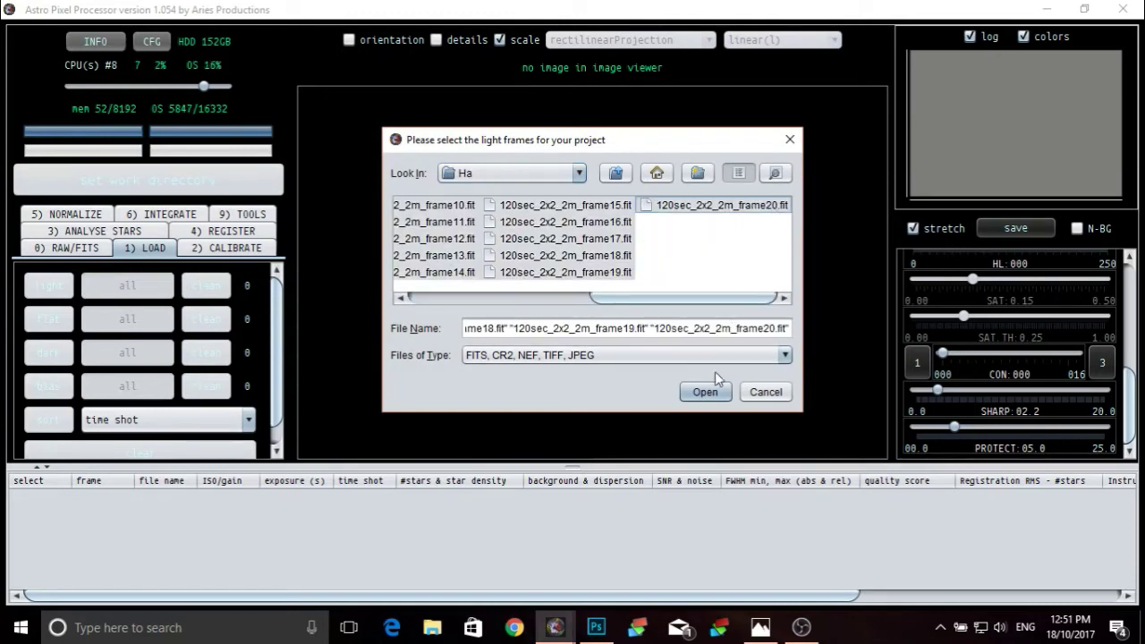
click(705, 392)
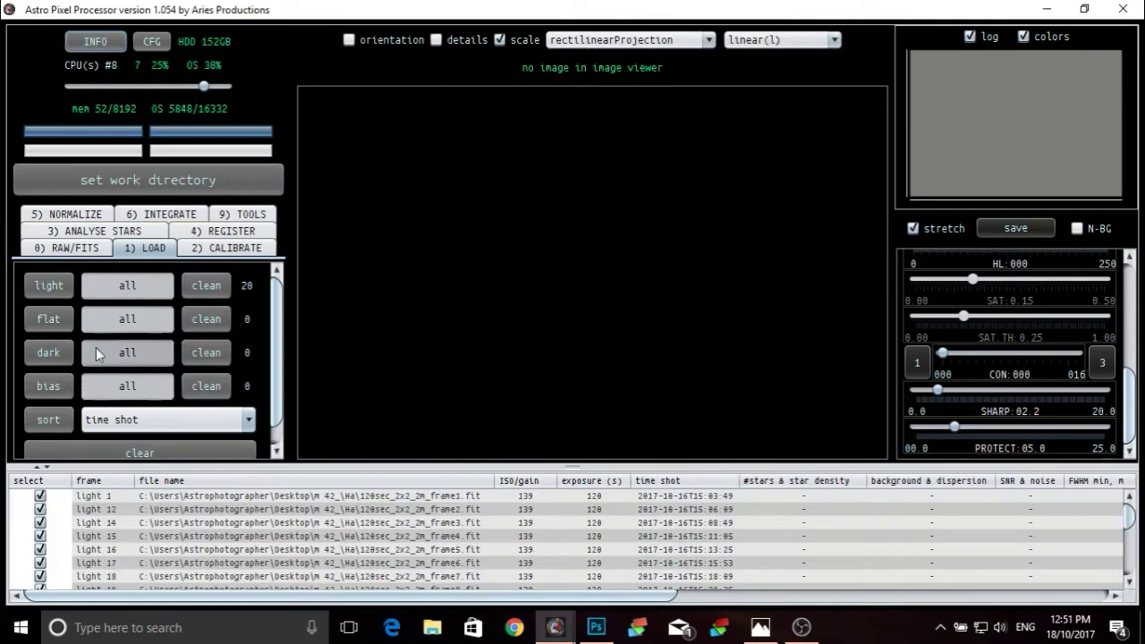
Add OIII frames 1 through 15 as light frames.
click(48, 285)
click(624, 176)
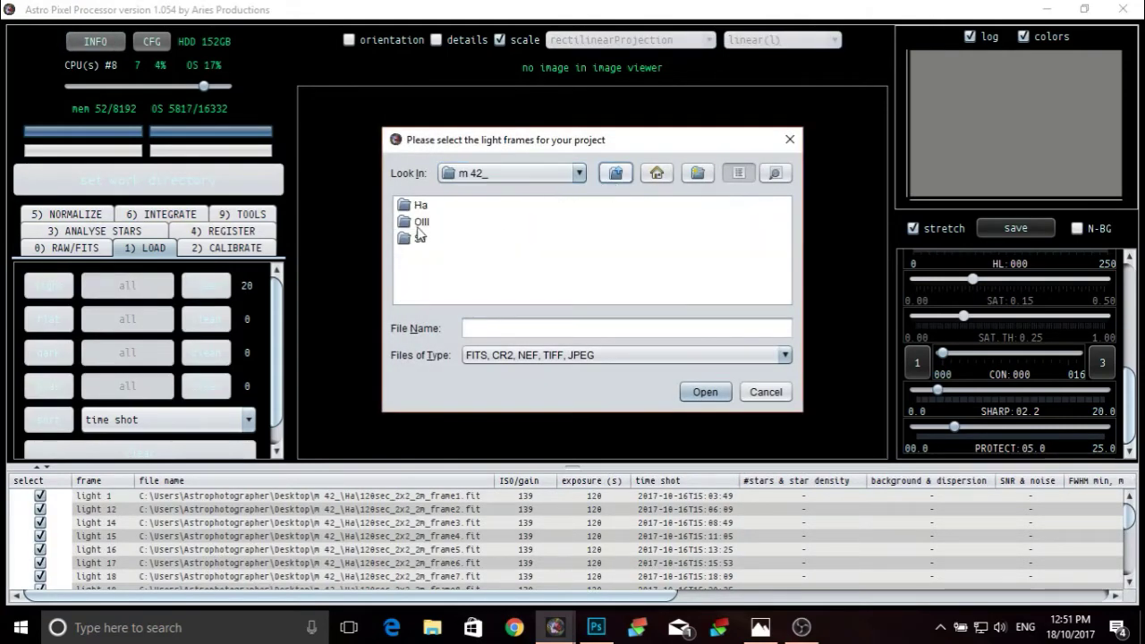
double_click(429, 222)
click(445, 224)
scroll(683, 256, down, 3)
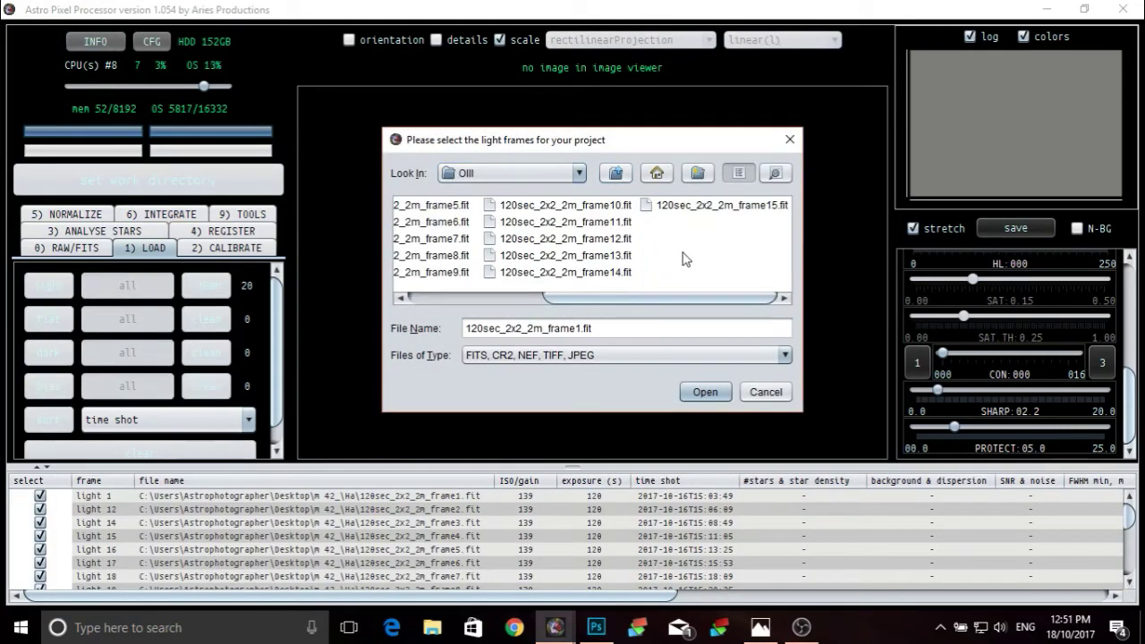
shift+click(723, 205)
click(707, 392)
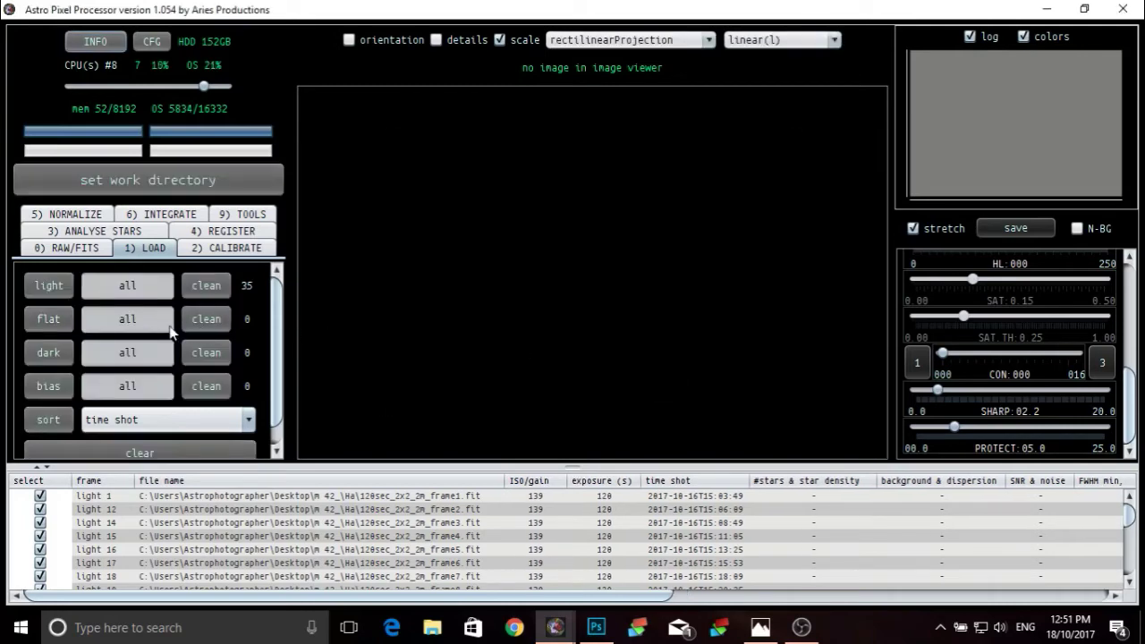
Add the SII folder frames as lights, bringing the total to 53.
click(52, 289)
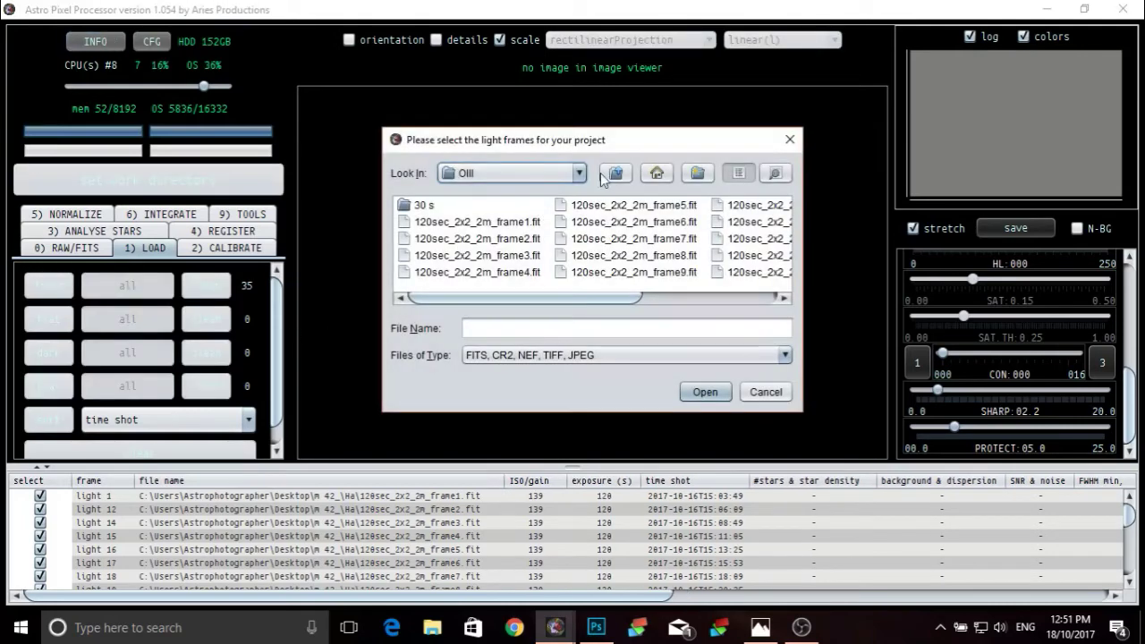
click(615, 173)
double_click(424, 237)
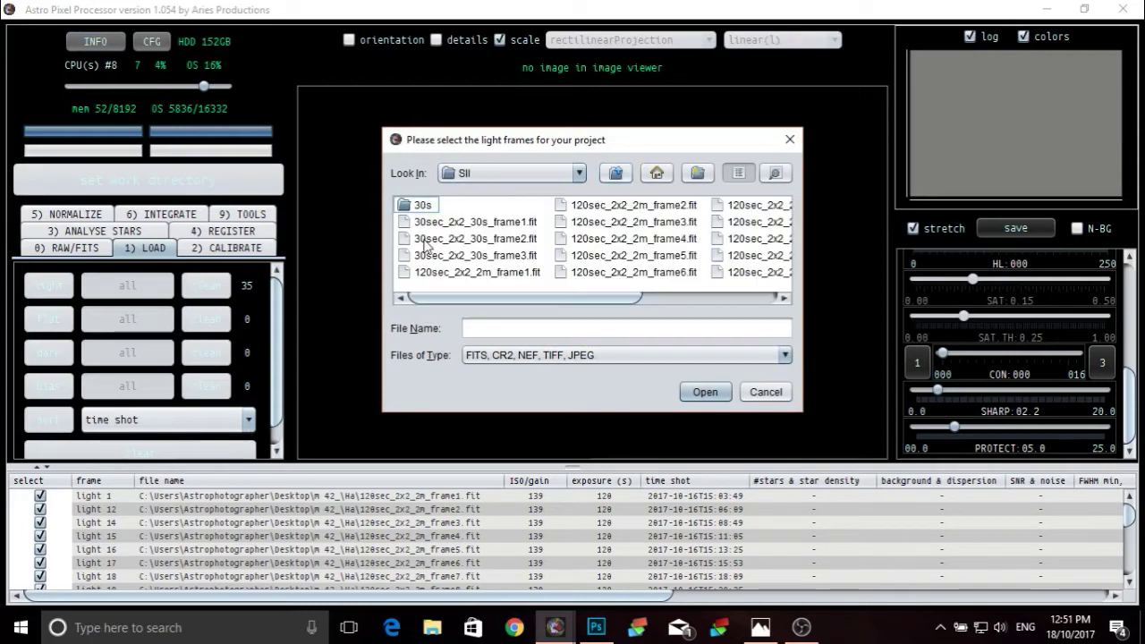
click(528, 222)
scroll(590, 237, right, 3)
shift+click(722, 255)
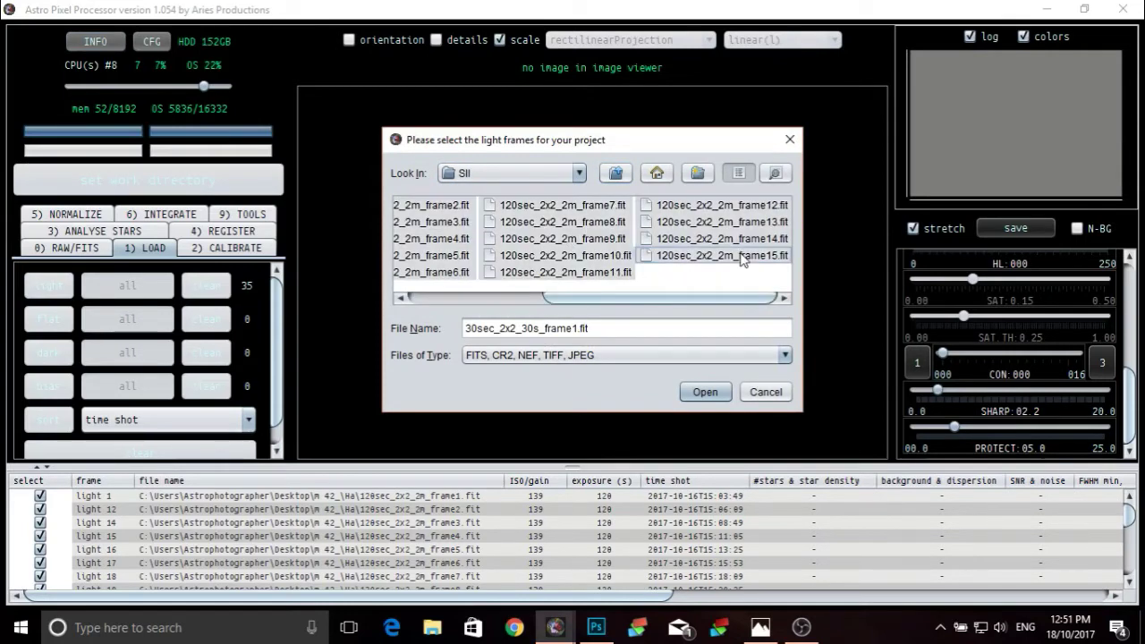
click(707, 392)
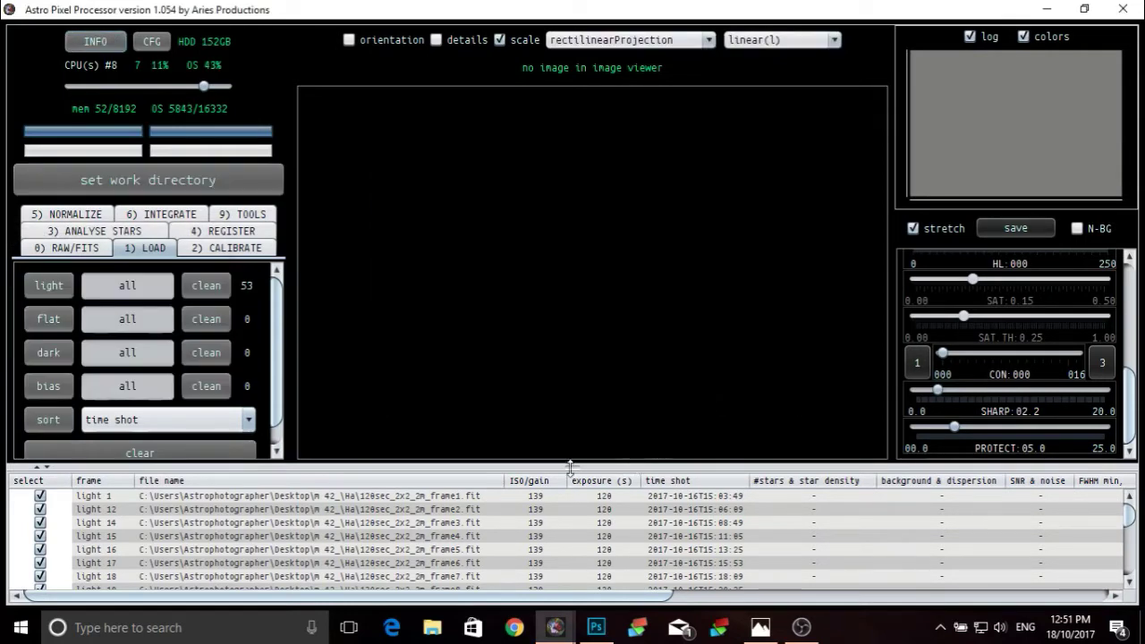
drag(573, 465, 577, 329)
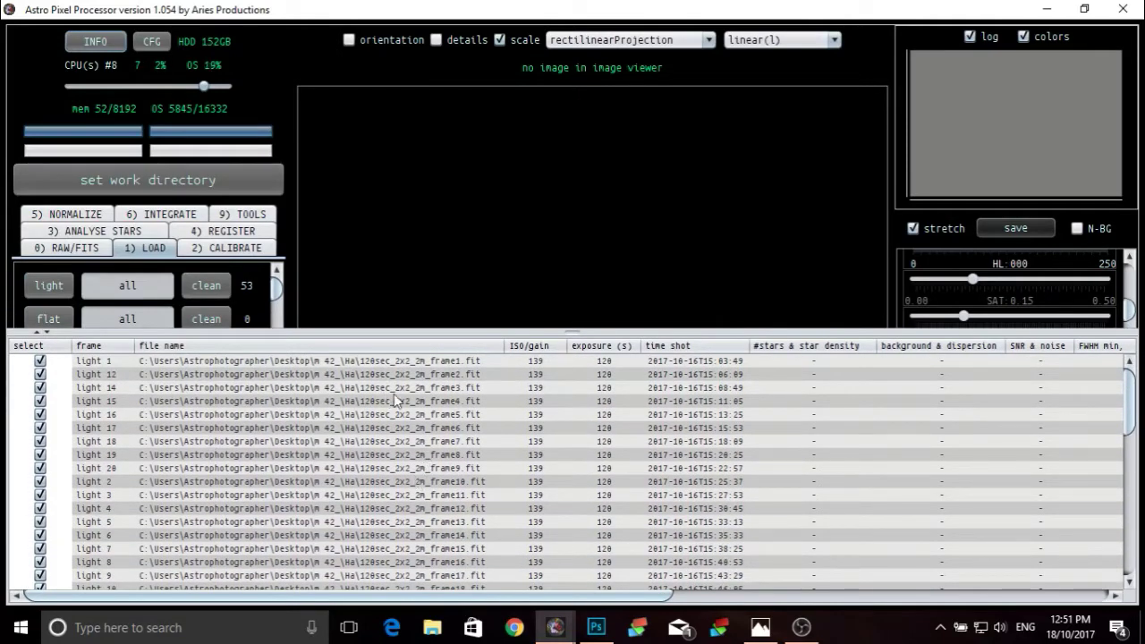
scroll(356, 541, down, 9)
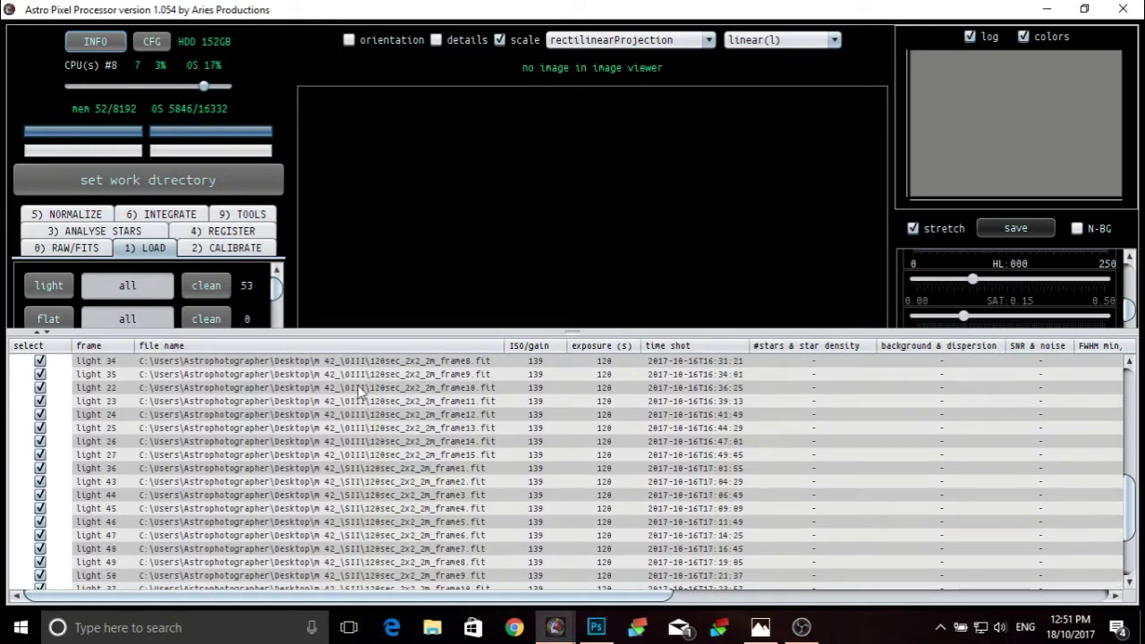
scroll(380, 502, down, 2)
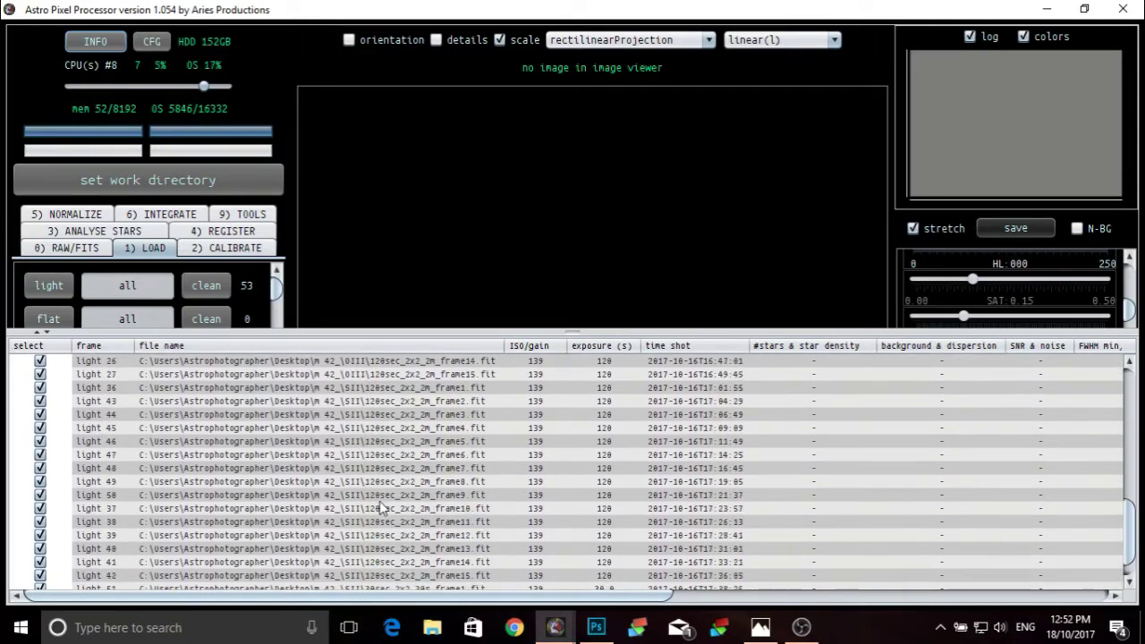
scroll(380, 508, down, 1)
scroll(358, 581, up, 3)
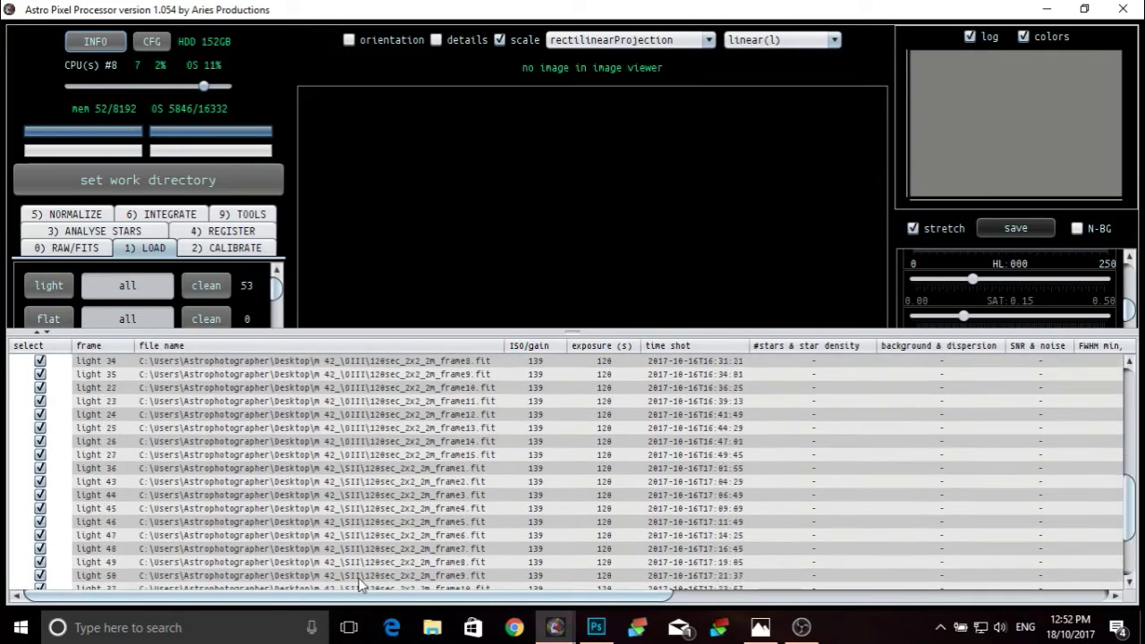
scroll(358, 582, up, 9)
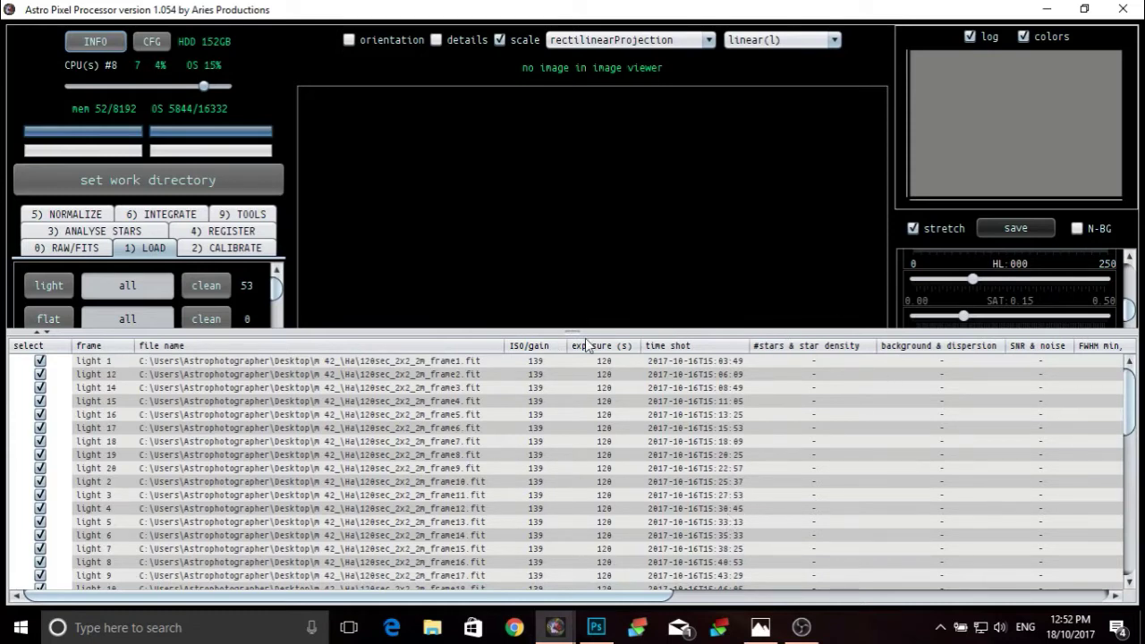
drag(573, 331, 504, 489)
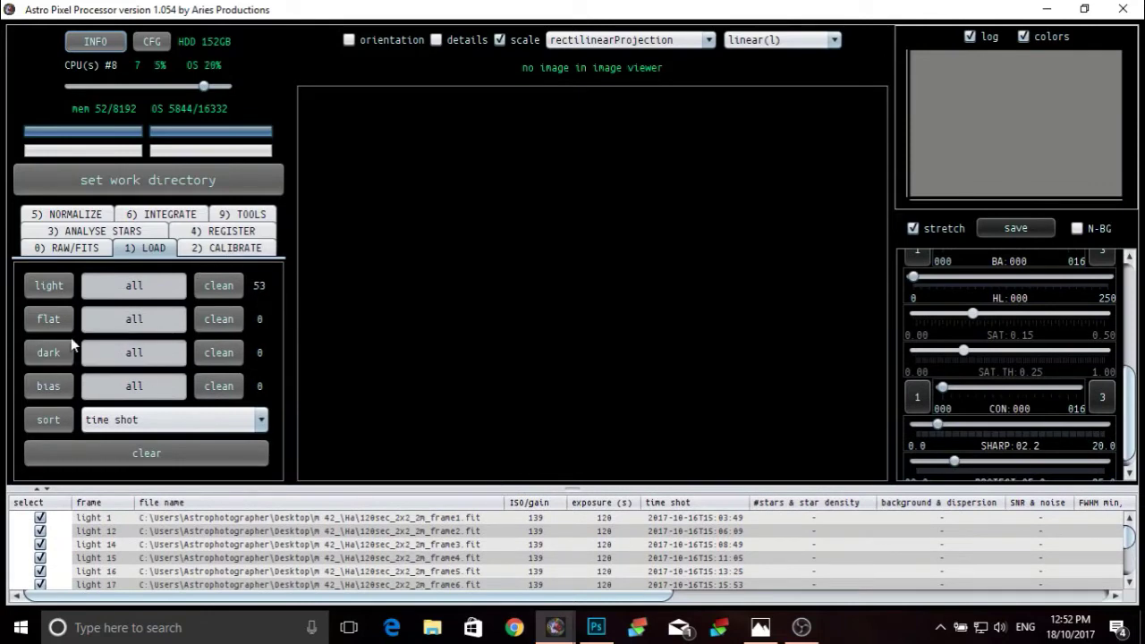
Review the calibration settings, then run star analysis on all light frames.
click(235, 248)
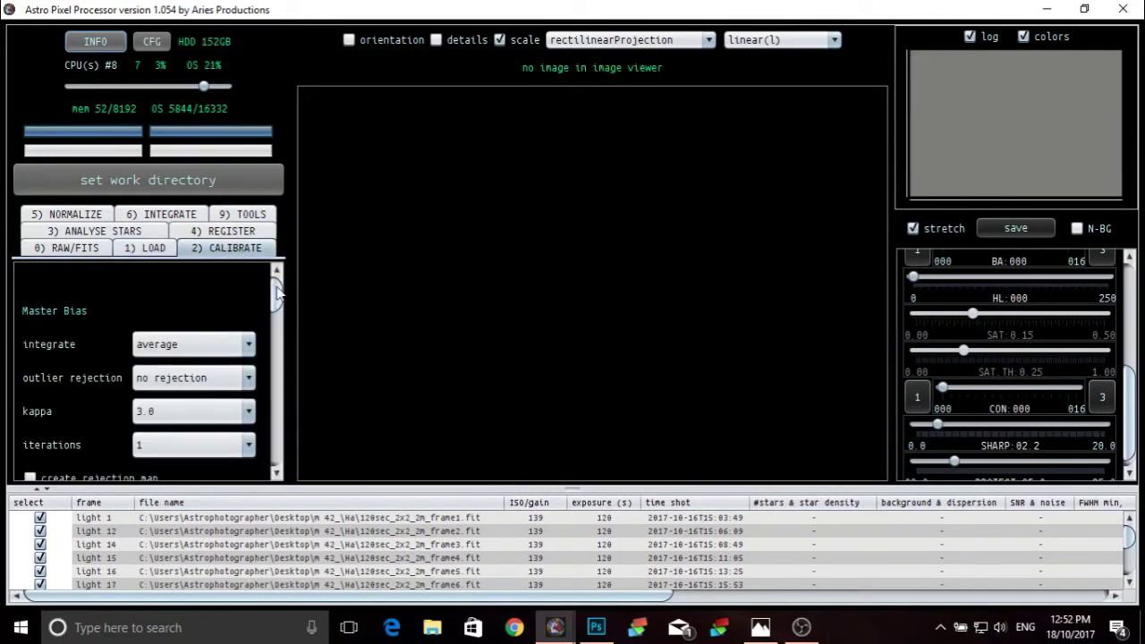
drag(274, 294, 289, 266)
scroll(273, 324, up, 3)
scroll(250, 436, down, 1)
click(82, 238)
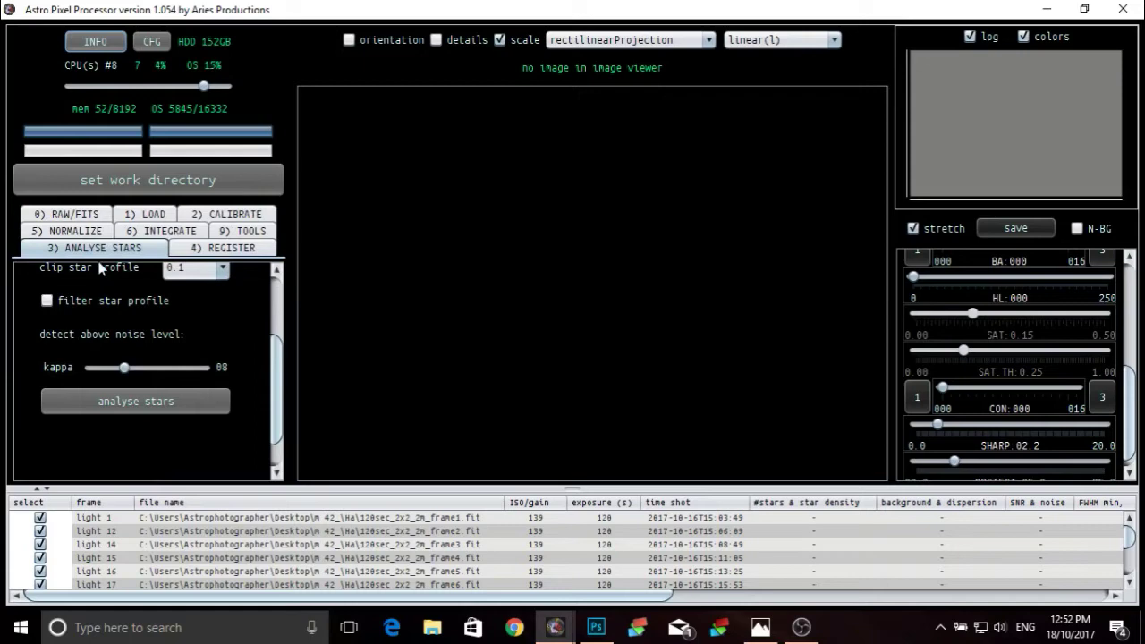
click(183, 412)
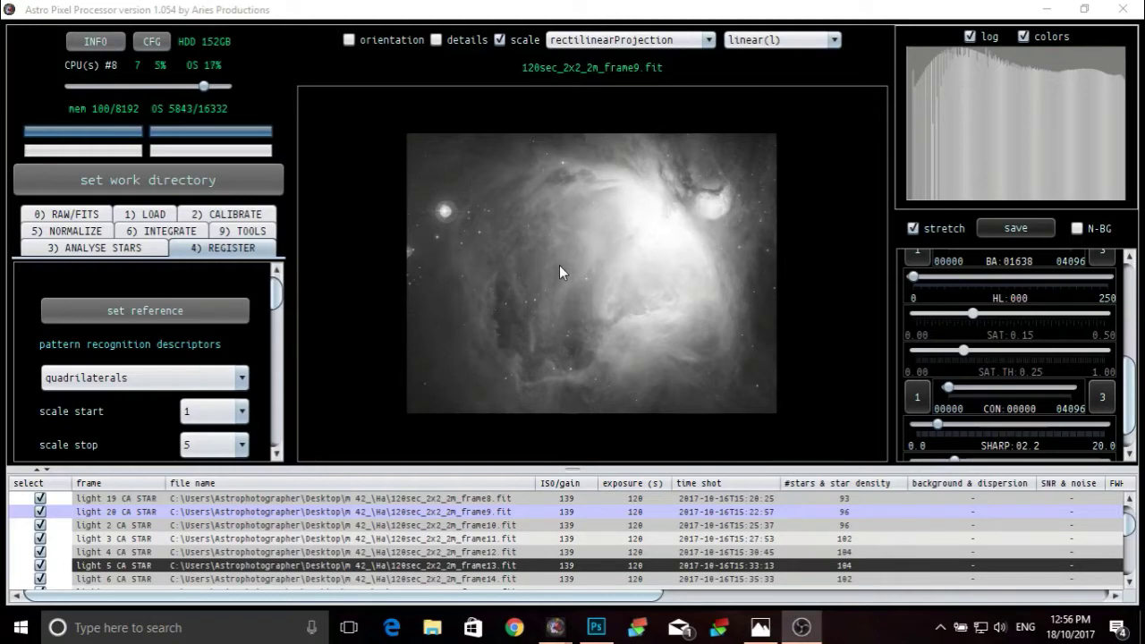
Enlarge the frame table, view the top-scoring reference frame, and reveal the file name column.
click(573, 467)
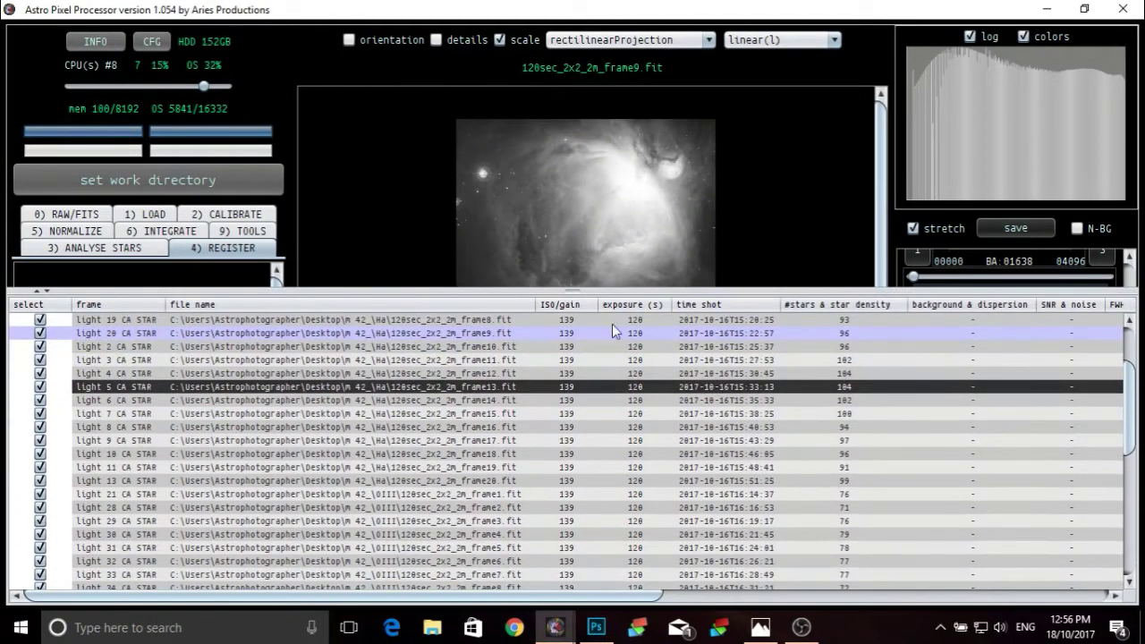
drag(652, 594, 1101, 553)
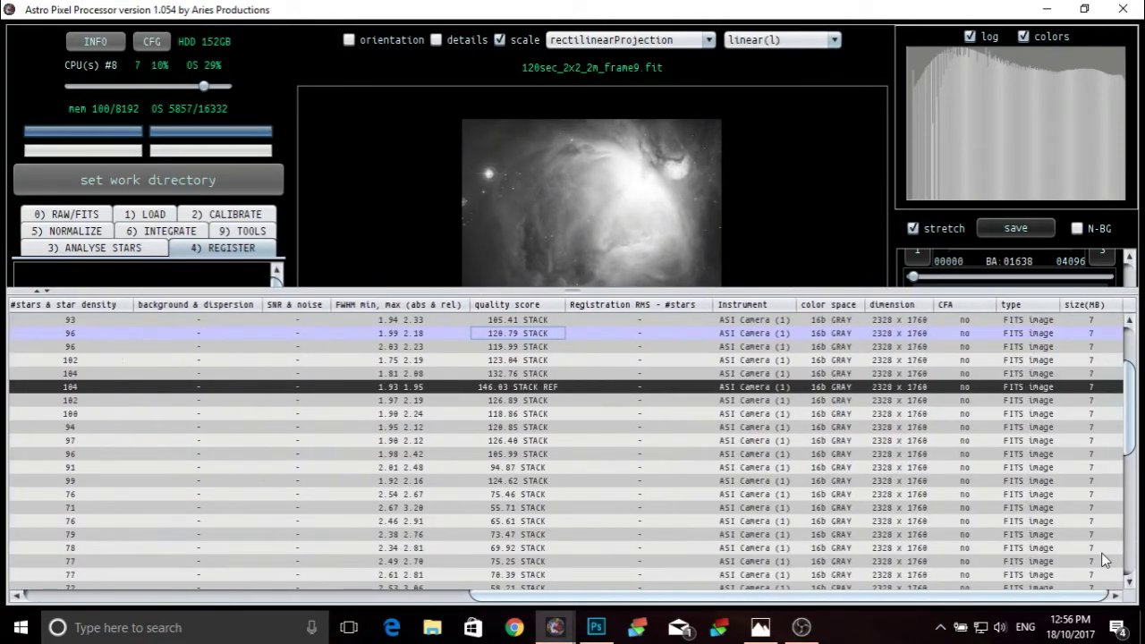
click(546, 392)
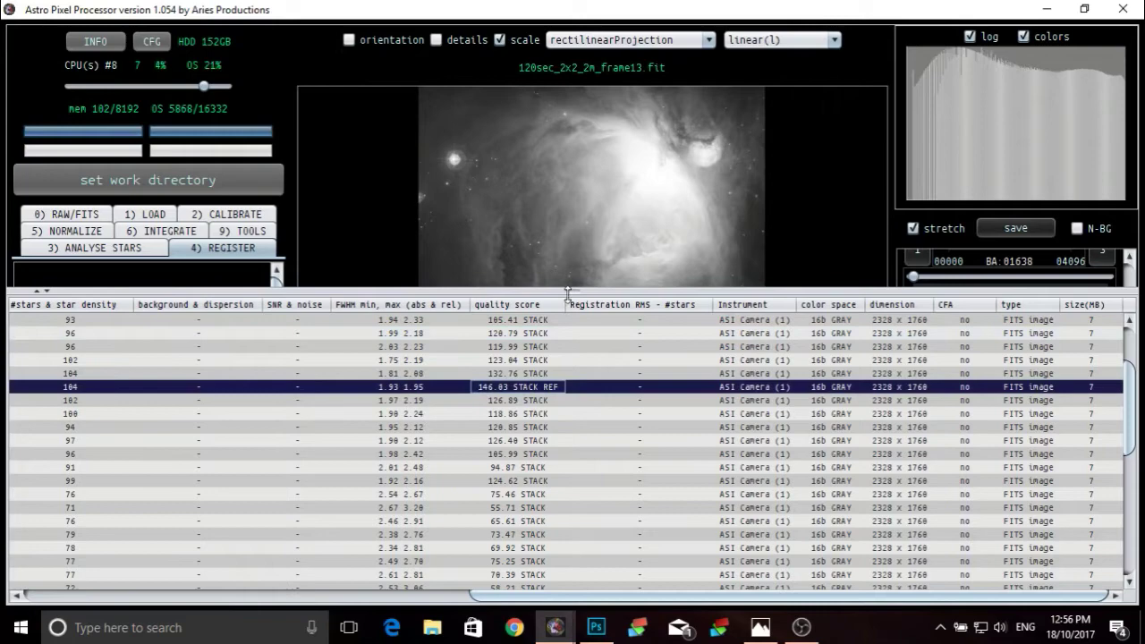
drag(571, 291, 560, 492)
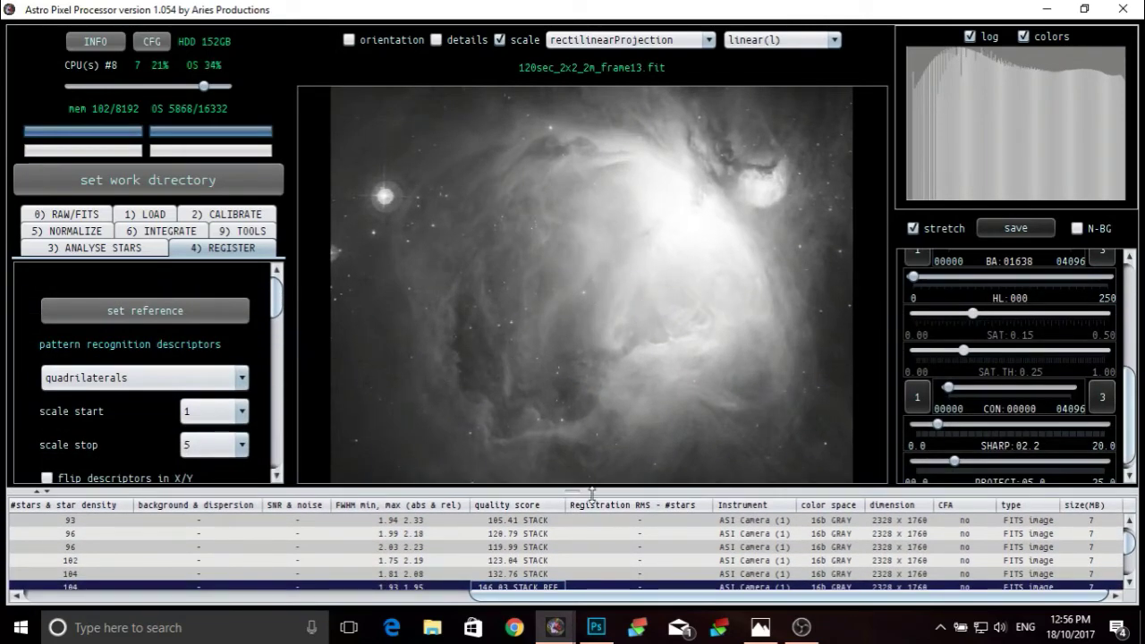
drag(580, 491, 594, 426)
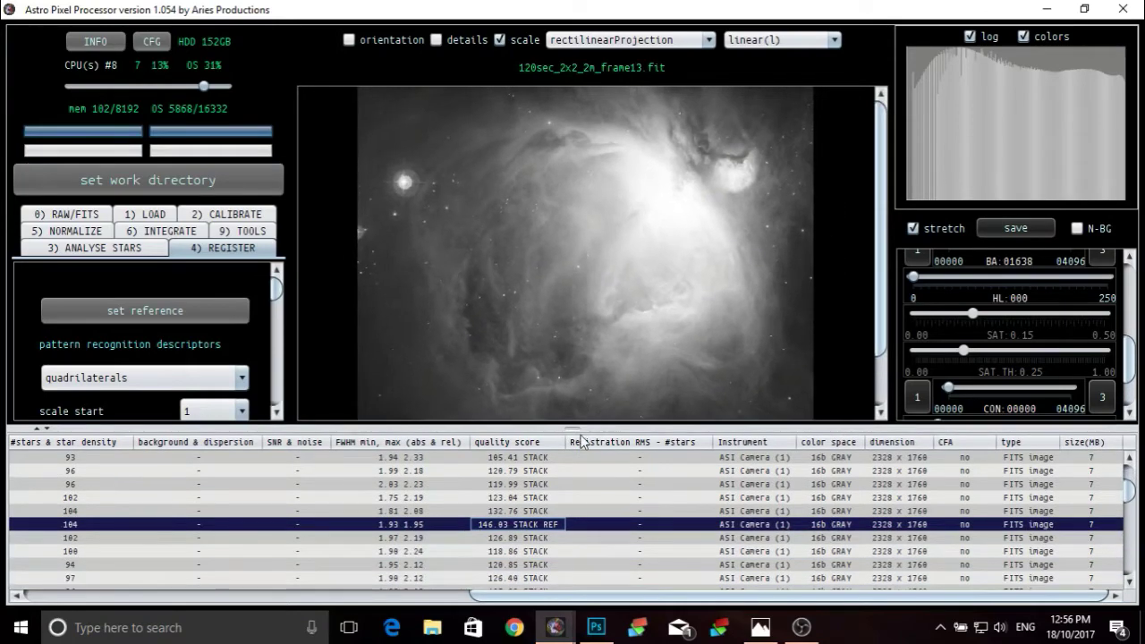
scroll(416, 564, up, 2)
drag(531, 596, 80, 592)
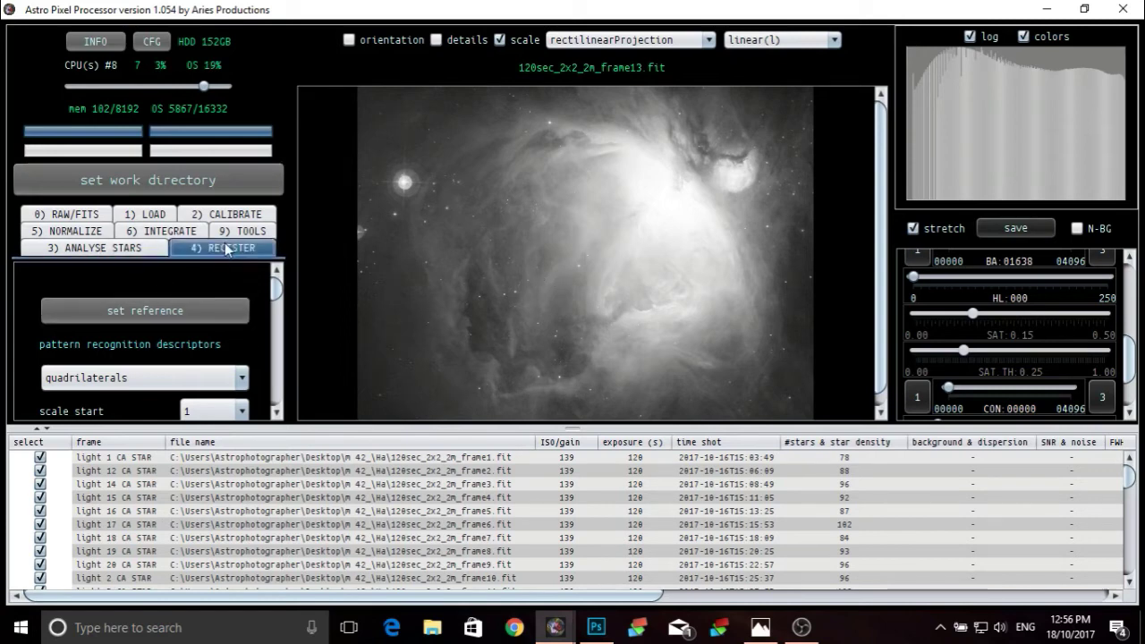
Start registration of all light frames from the register settings.
scroll(276, 300, down, 5)
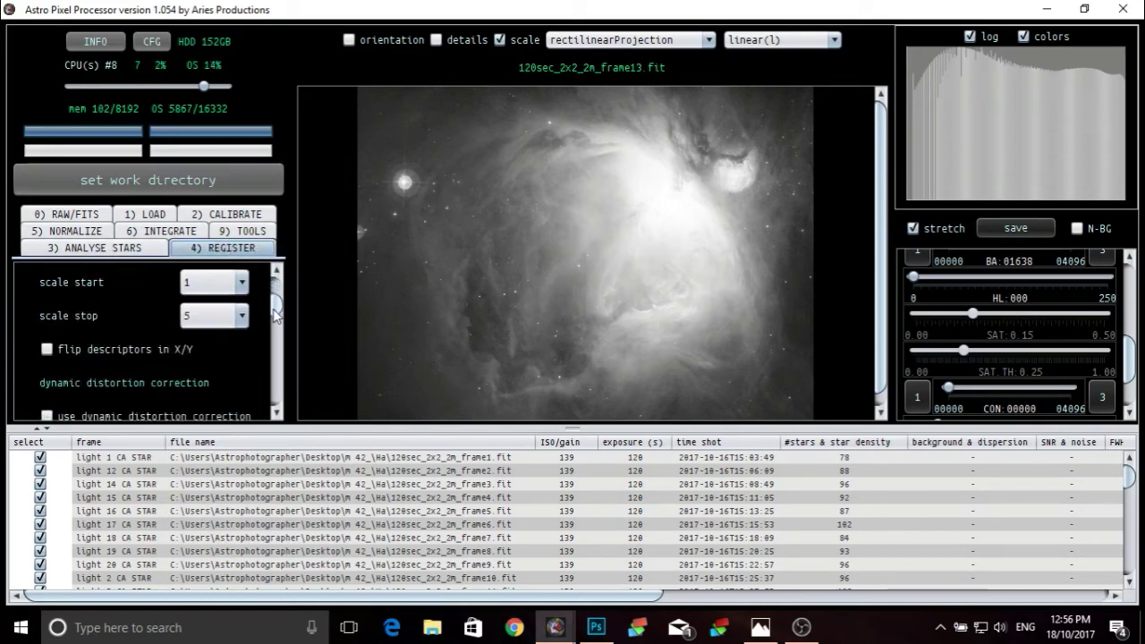
scroll(282, 301, up, 5)
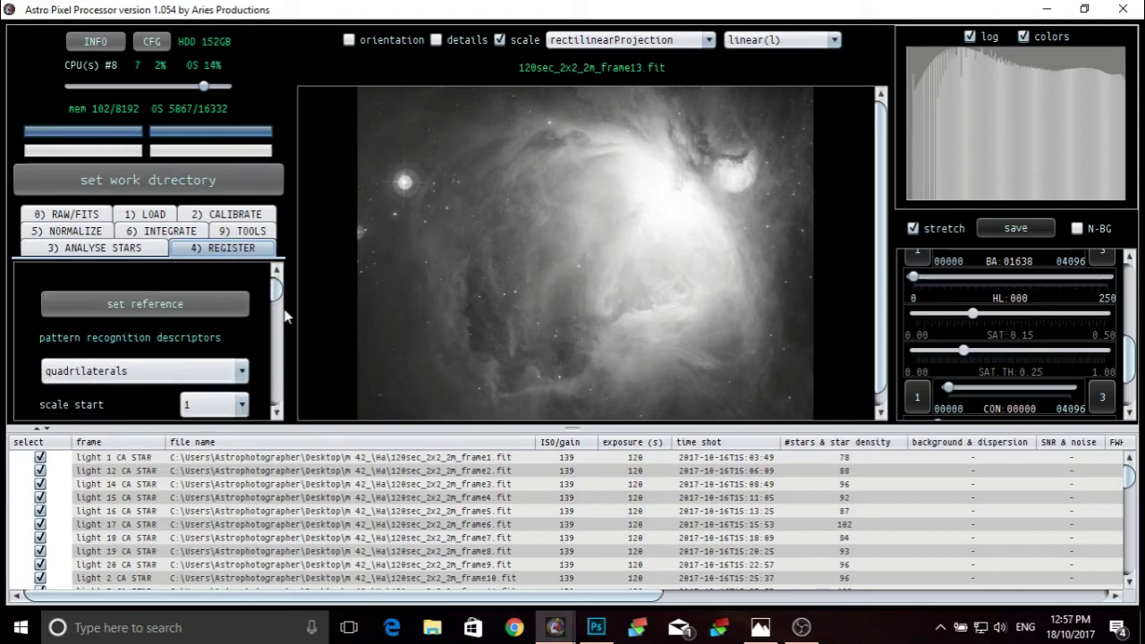
drag(277, 292, 276, 376)
scroll(269, 372, down, 5)
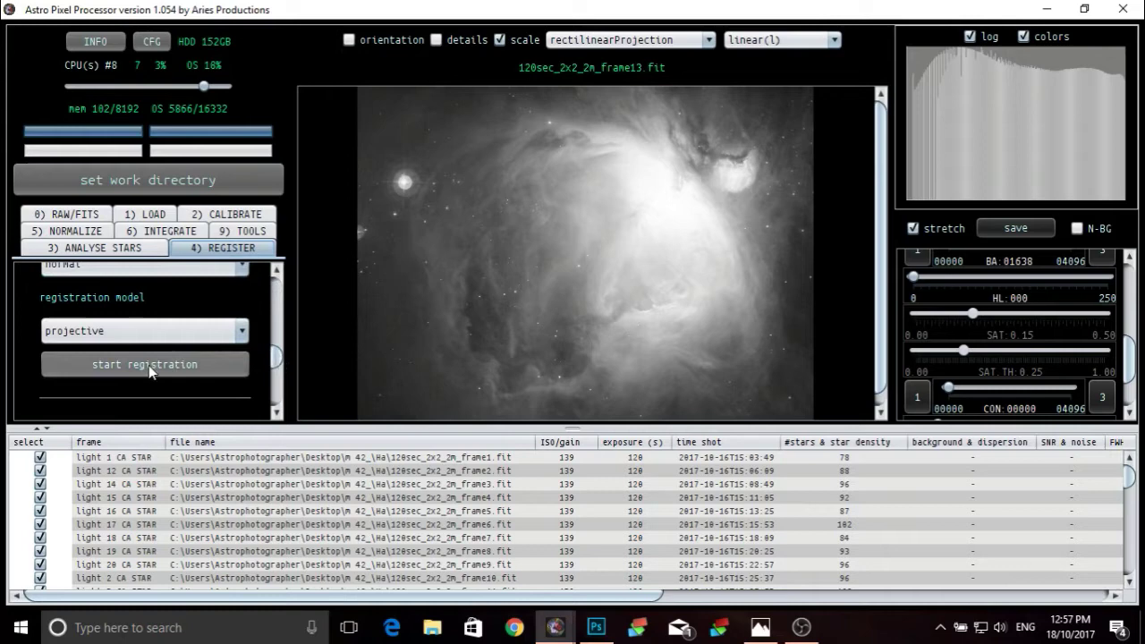
click(160, 367)
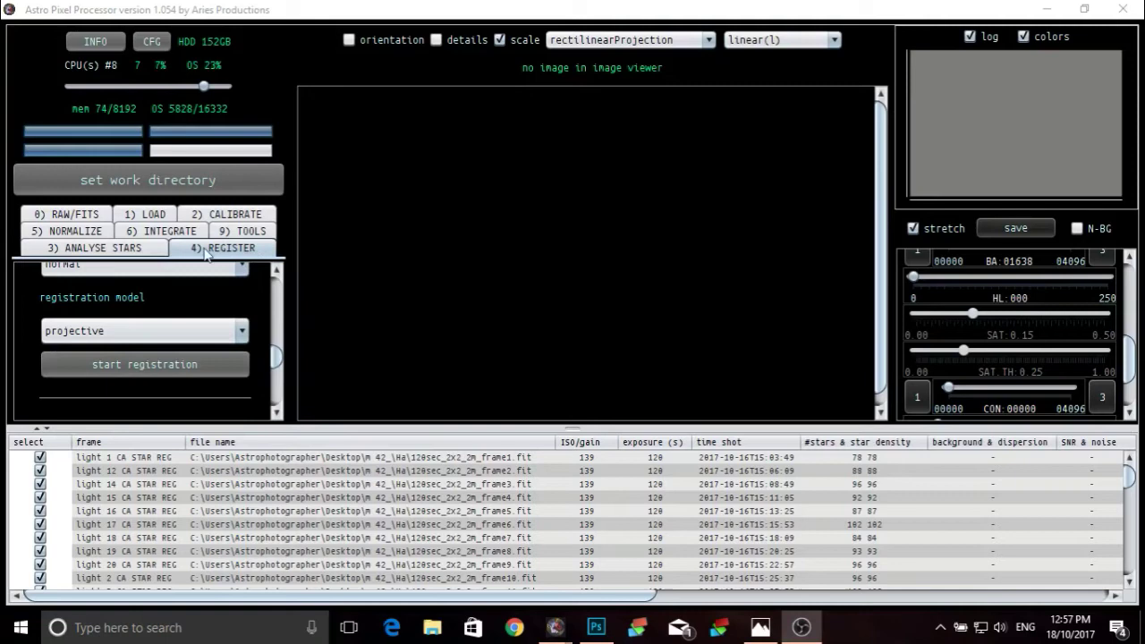
Normalize the registered lights using advanced normalization mode.
click(73, 231)
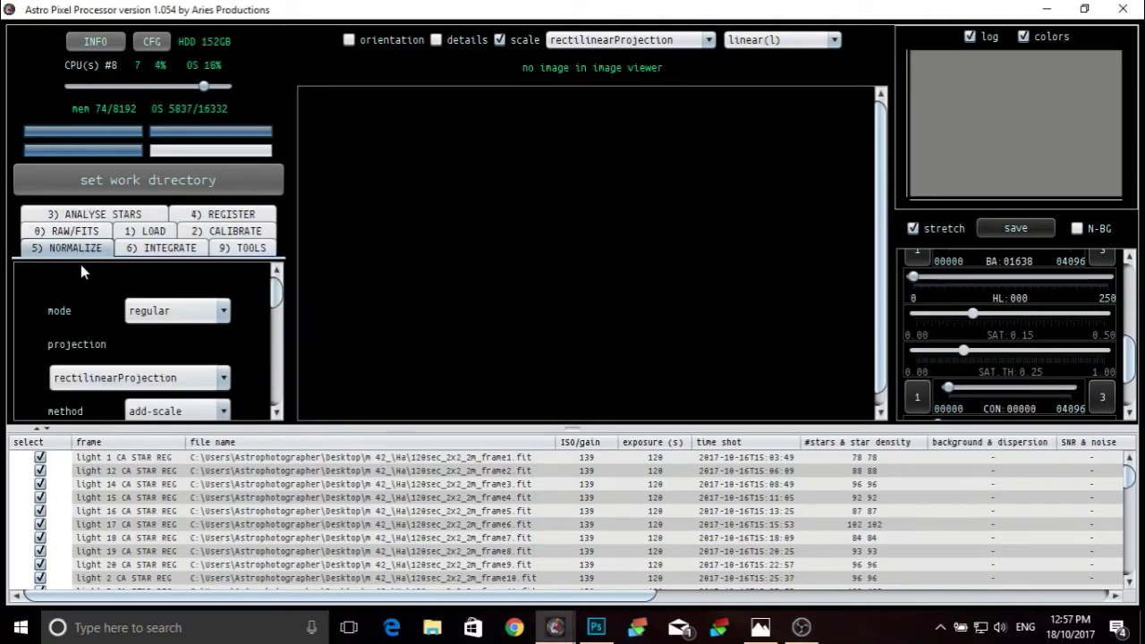
click(223, 312)
click(209, 349)
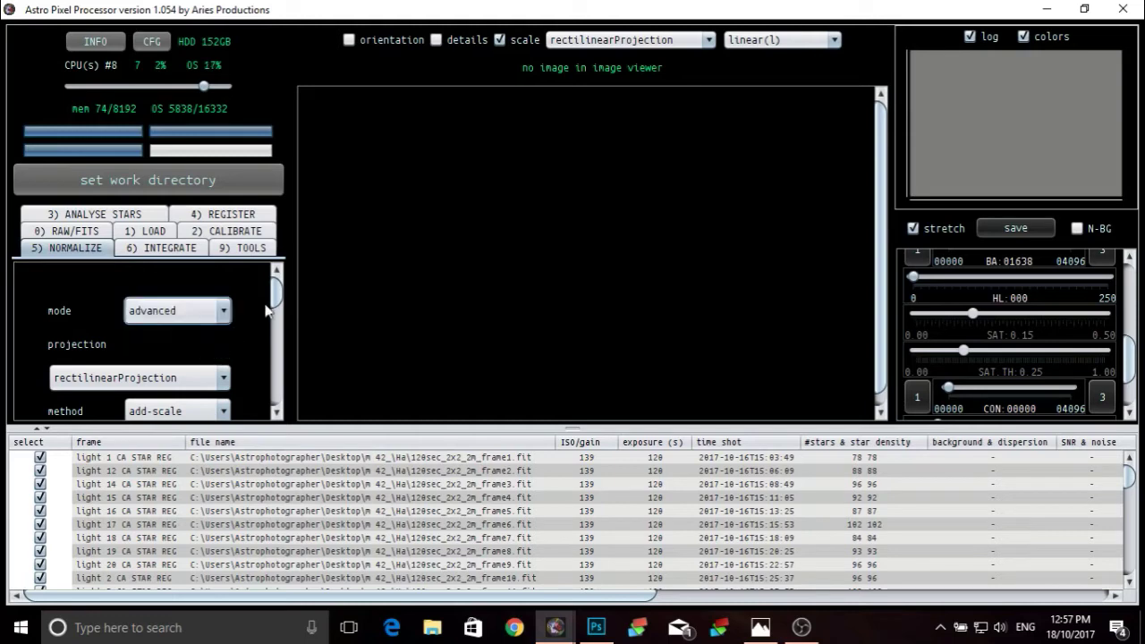
drag(274, 294, 275, 336)
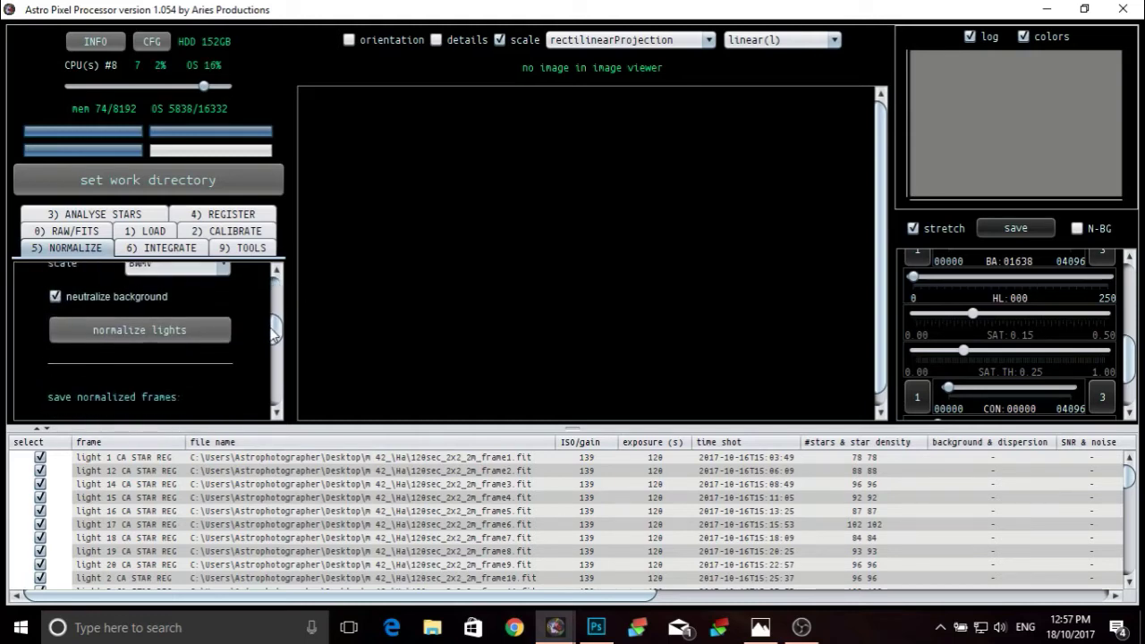
click(126, 338)
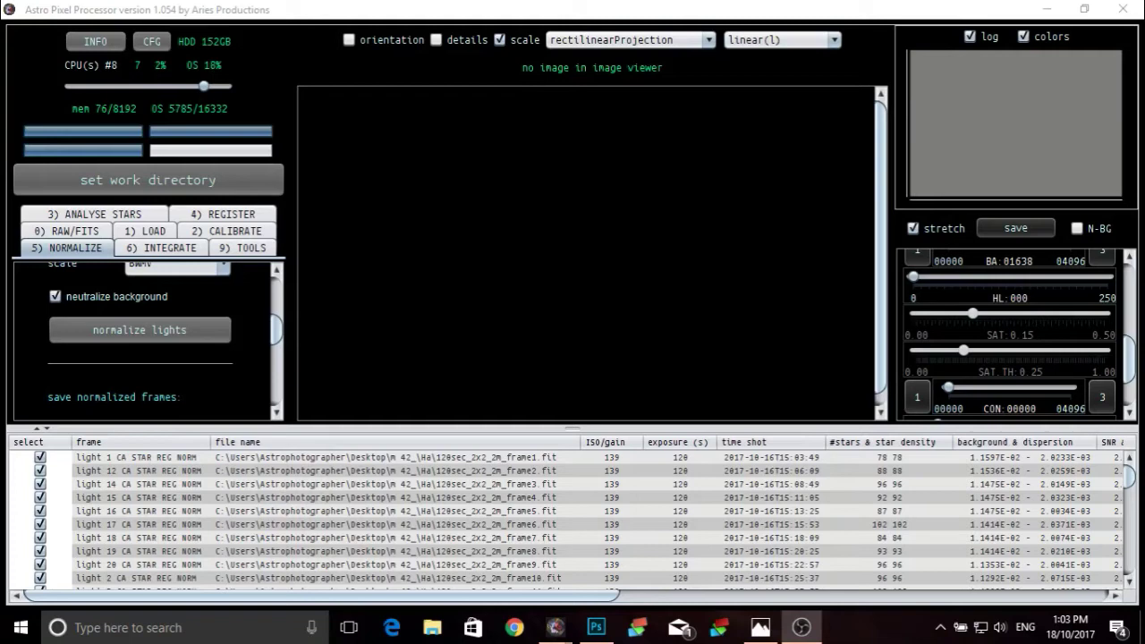
click(179, 251)
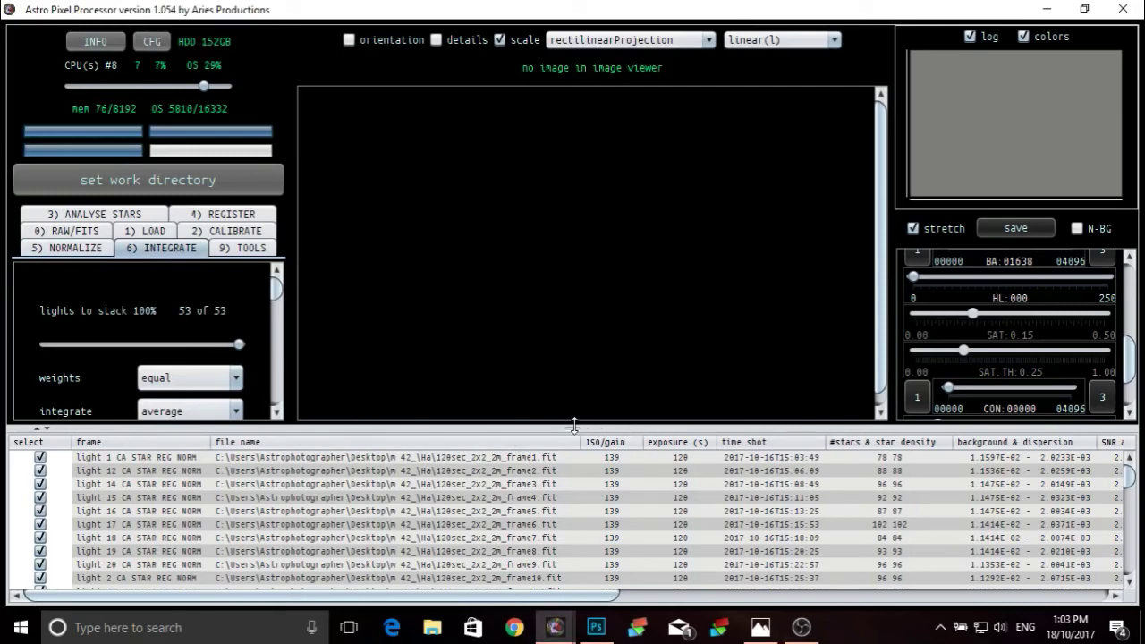
Enlarge the frame list and scroll through all 53 normalized light frames.
drag(574, 426, 567, 370)
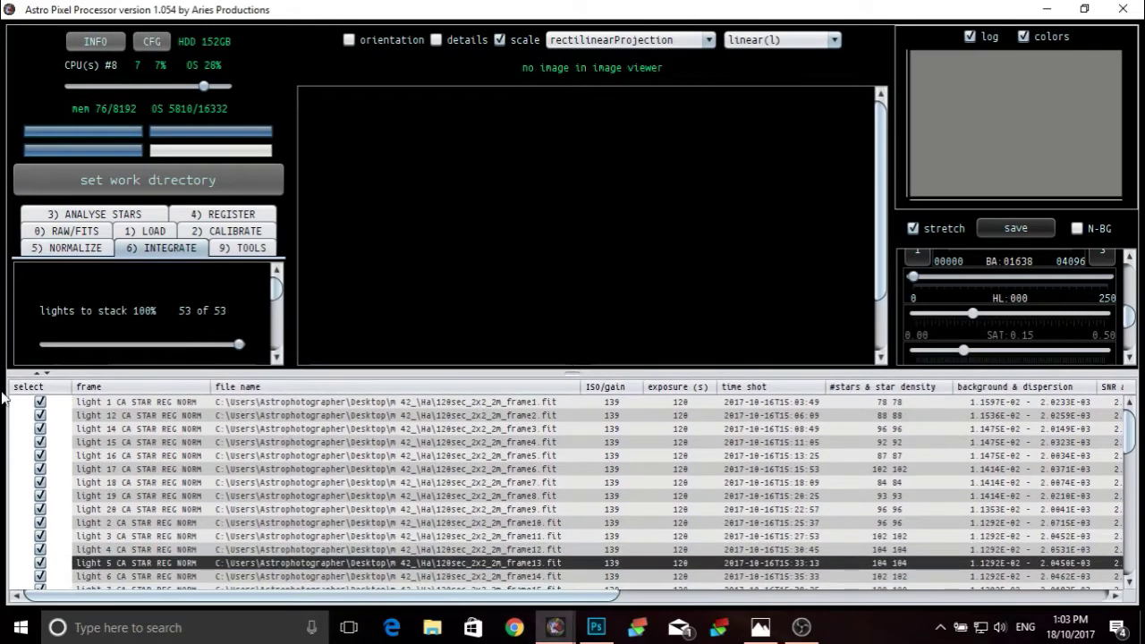
scroll(51, 535, down, 3)
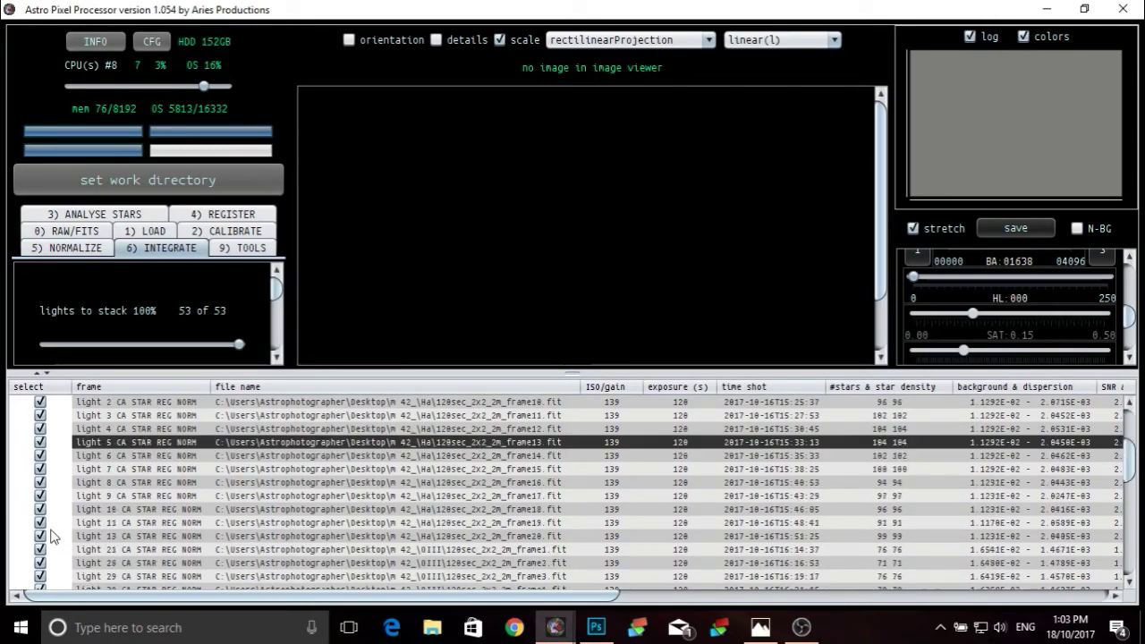
scroll(51, 535, down, 10)
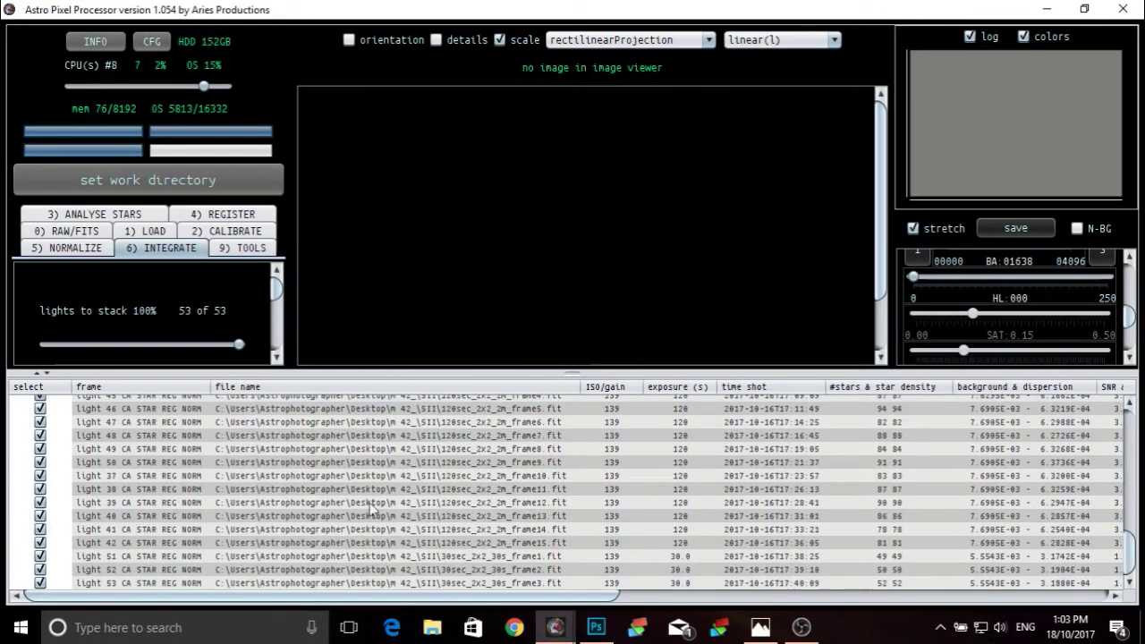
scroll(457, 496, up, 13)
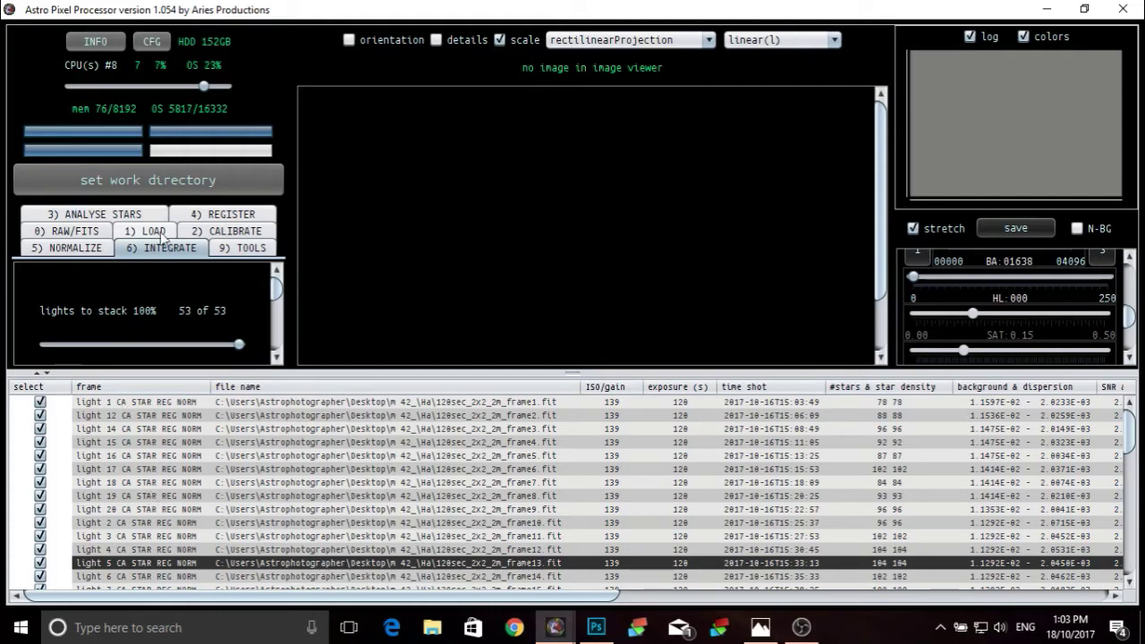
Uncheck every light frame using the lights 'all' button.
click(148, 231)
click(127, 286)
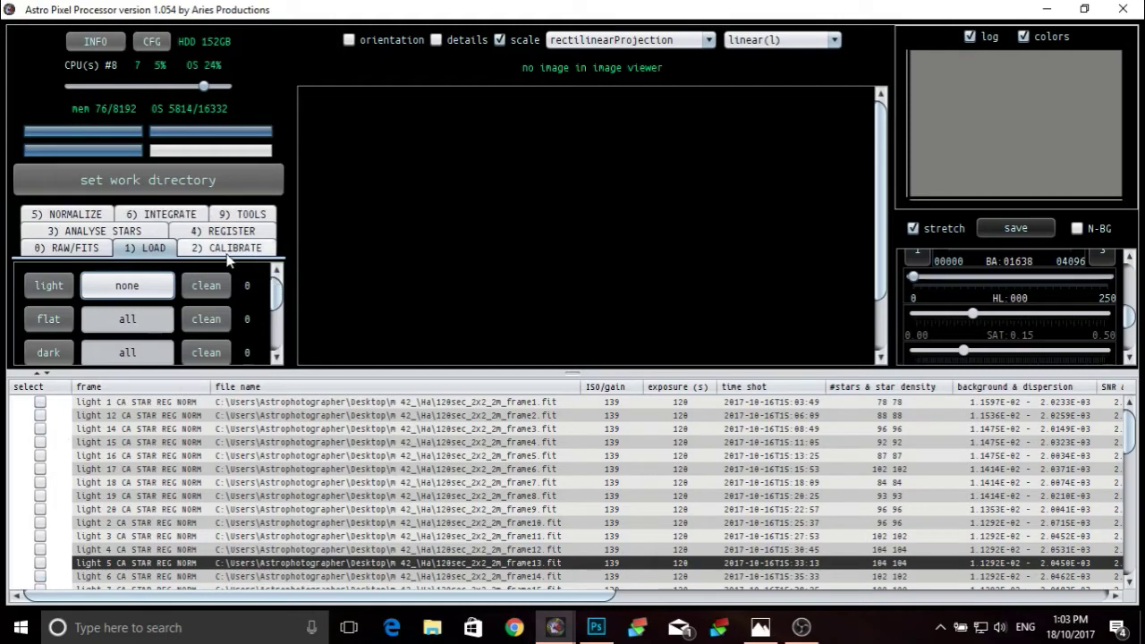
click(172, 218)
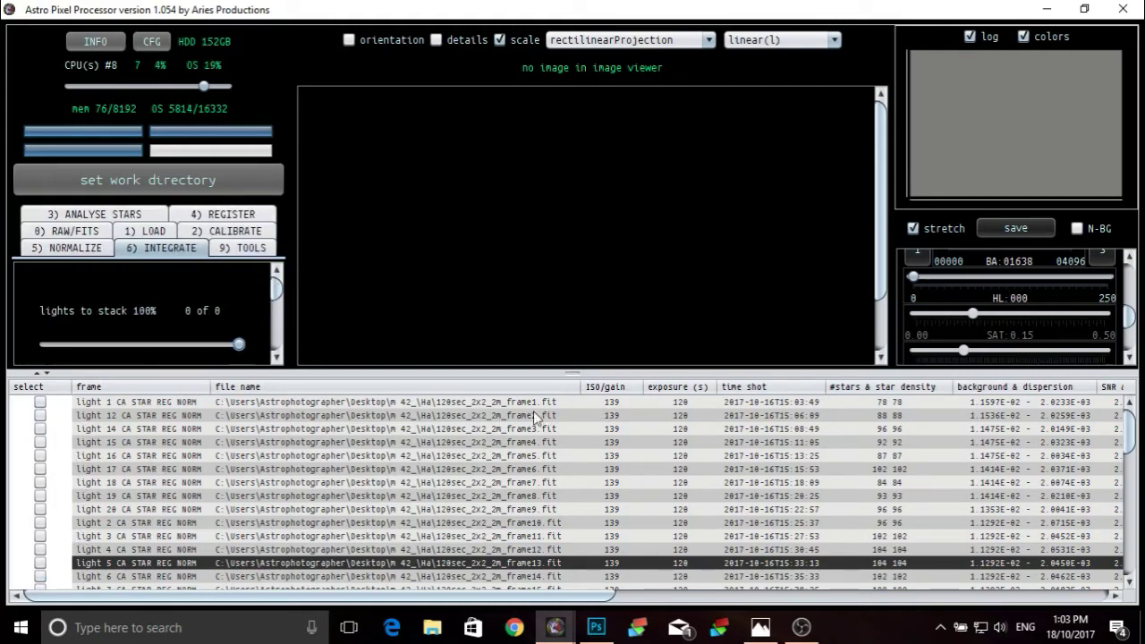
Tick SII lights 37–42 and 49–53 for stacking.
scroll(484, 462, down, 15)
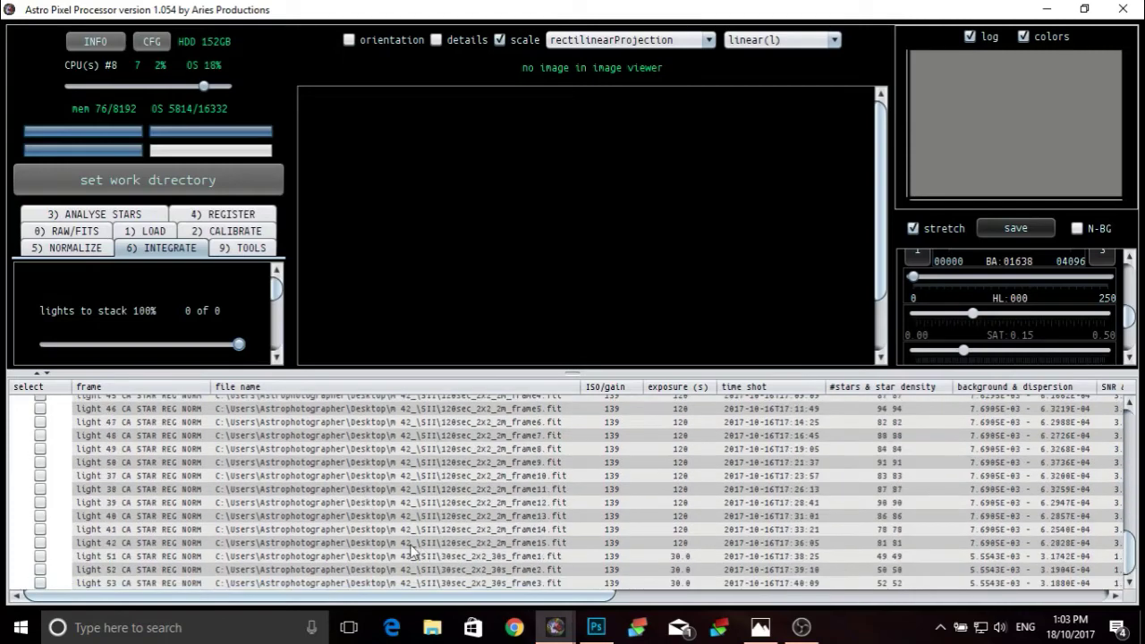
click(40, 582)
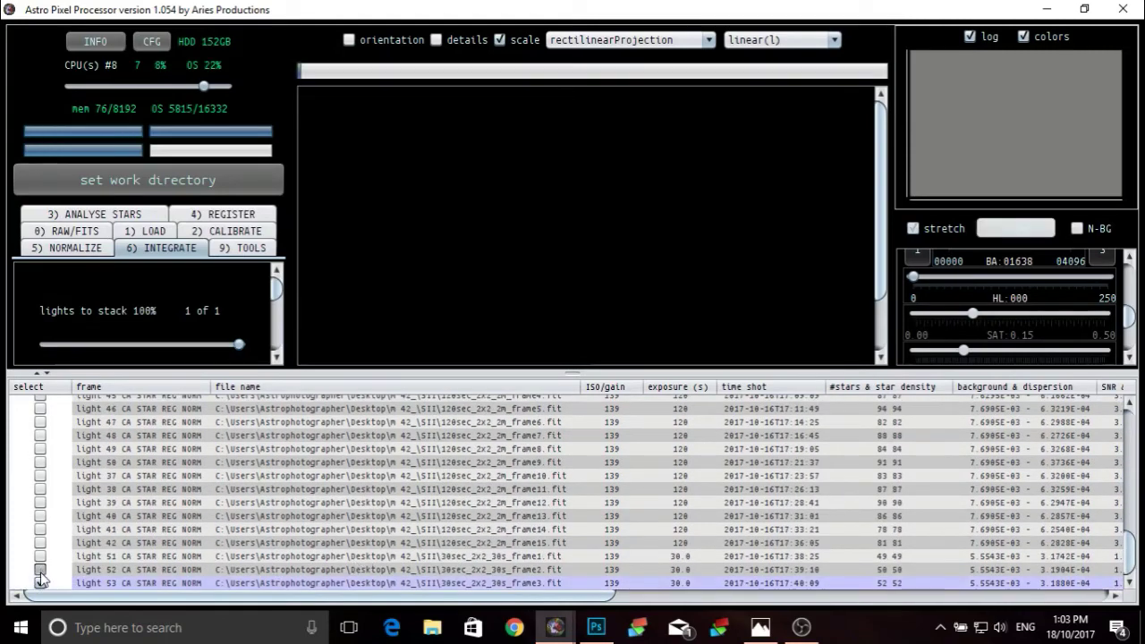
click(40, 569)
click(40, 555)
click(39, 542)
click(39, 529)
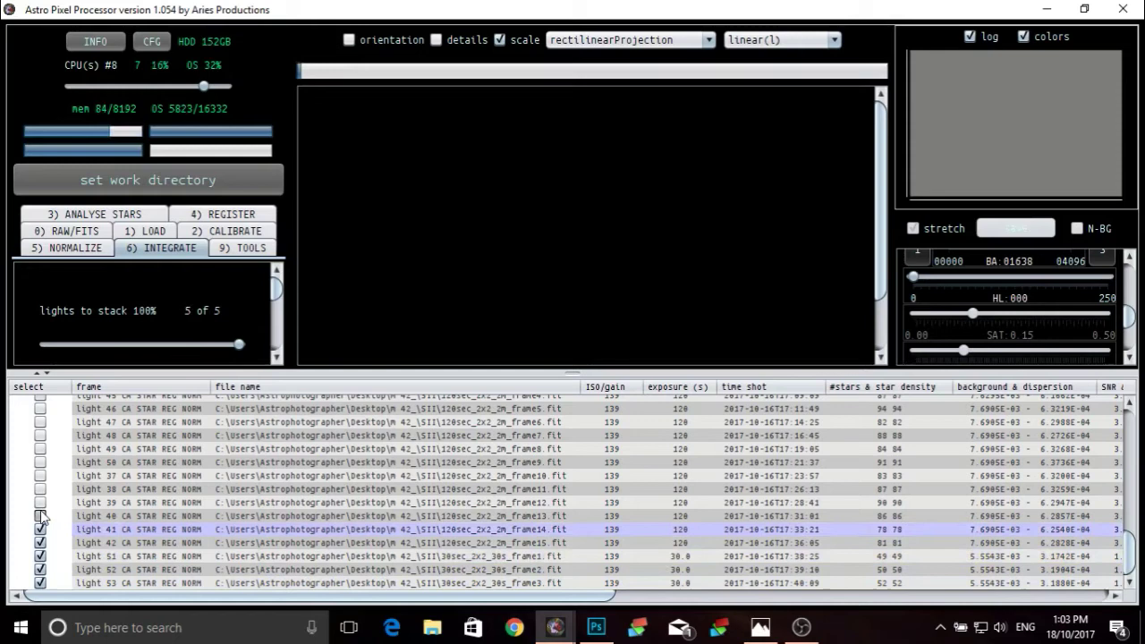
click(39, 515)
click(39, 502)
click(40, 488)
click(40, 475)
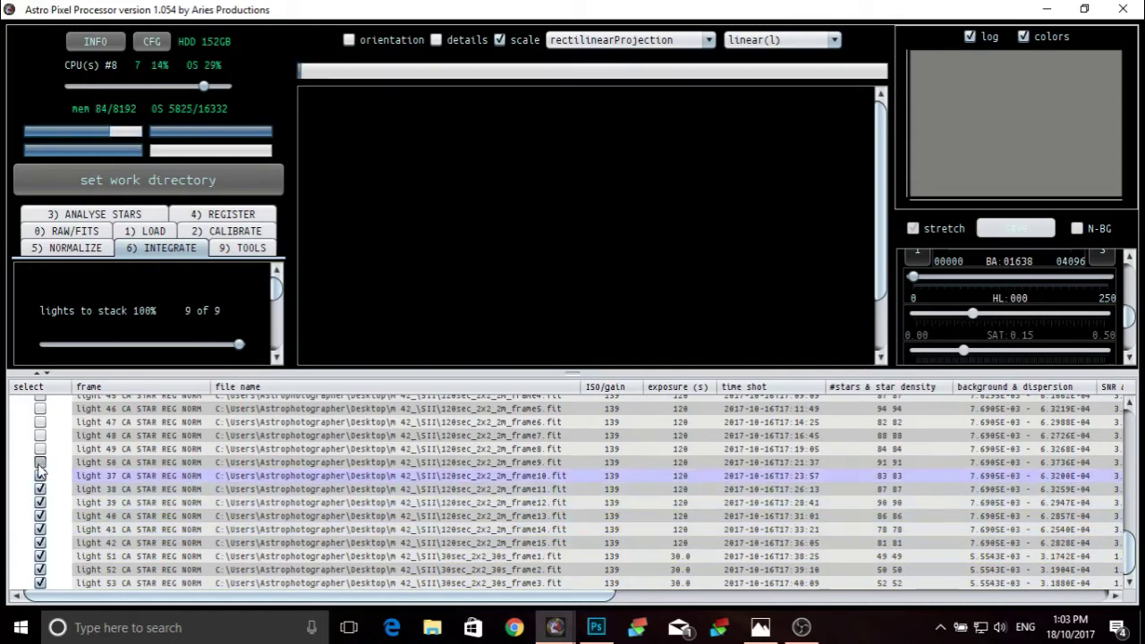
click(40, 461)
click(39, 448)
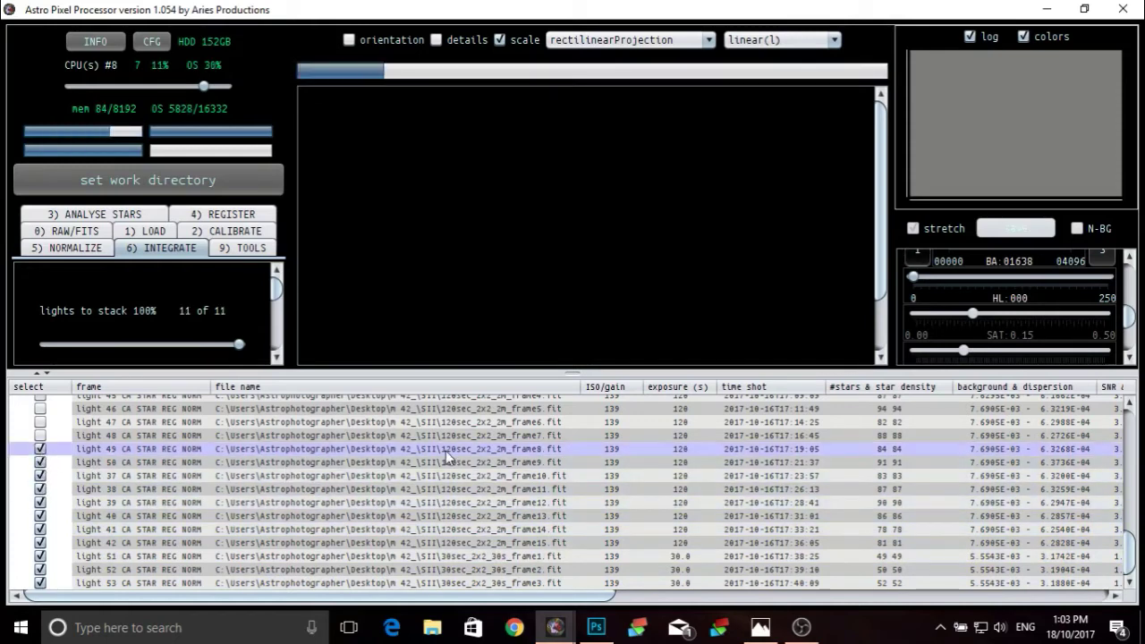
Tick SII lights 36 and 43–48 for stacking.
scroll(463, 465, up, 3)
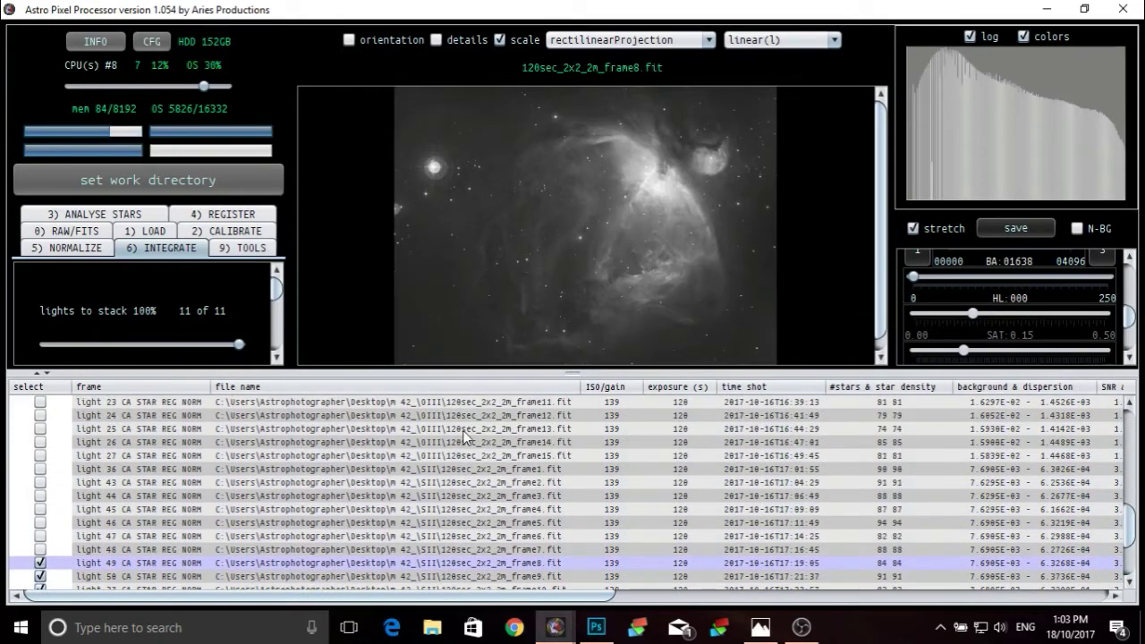
click(40, 469)
click(39, 482)
click(40, 496)
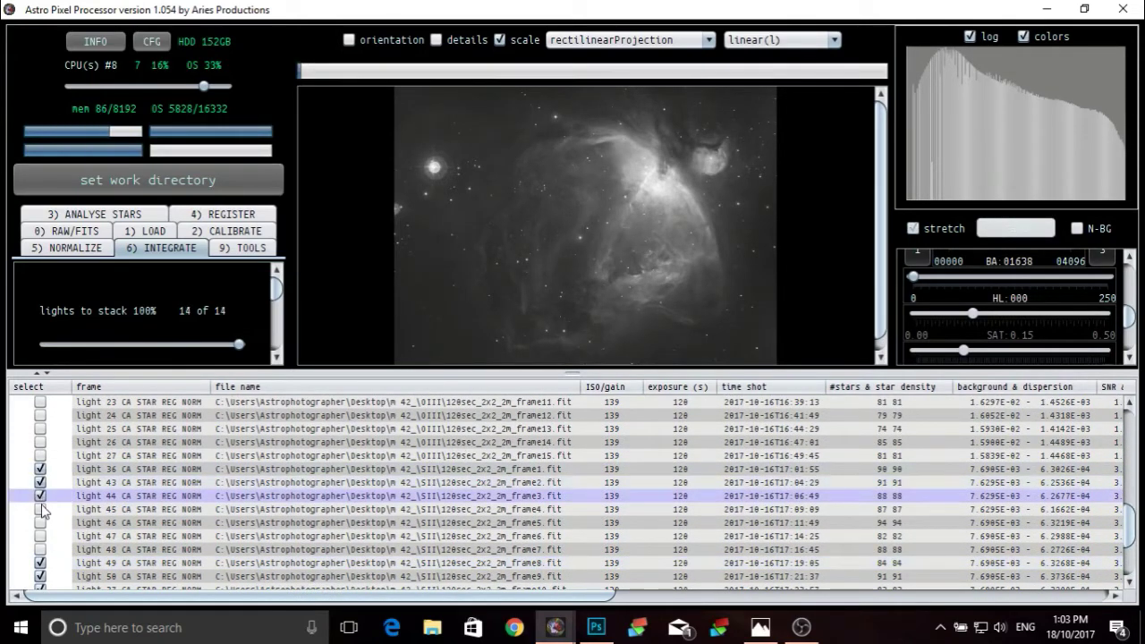
click(39, 509)
click(39, 522)
click(40, 536)
click(39, 549)
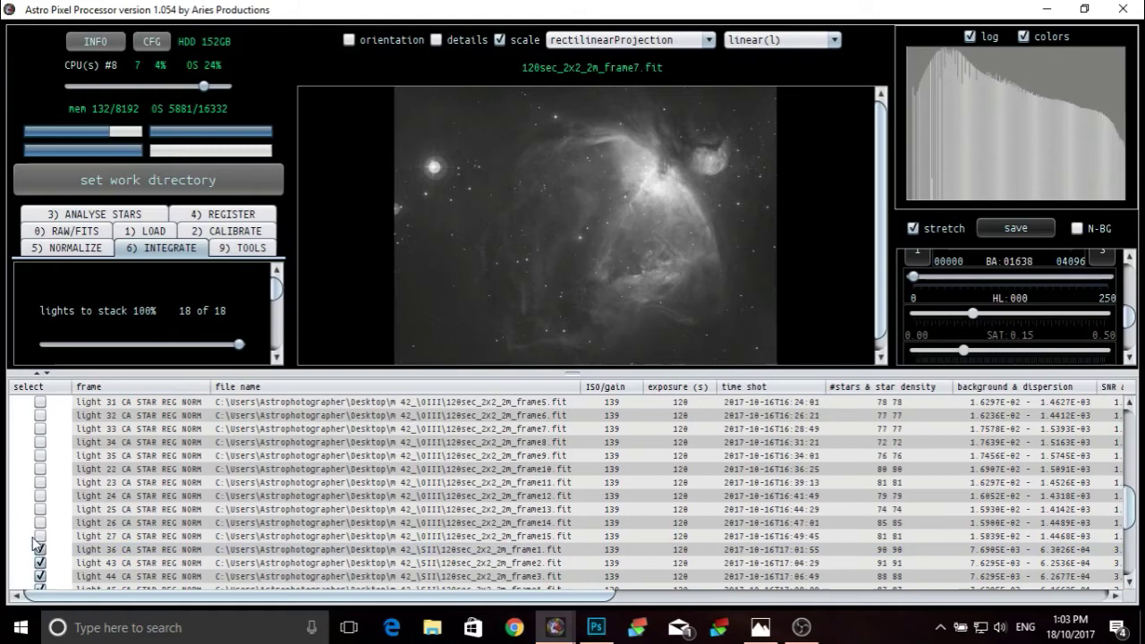
scroll(40, 532, up, 5)
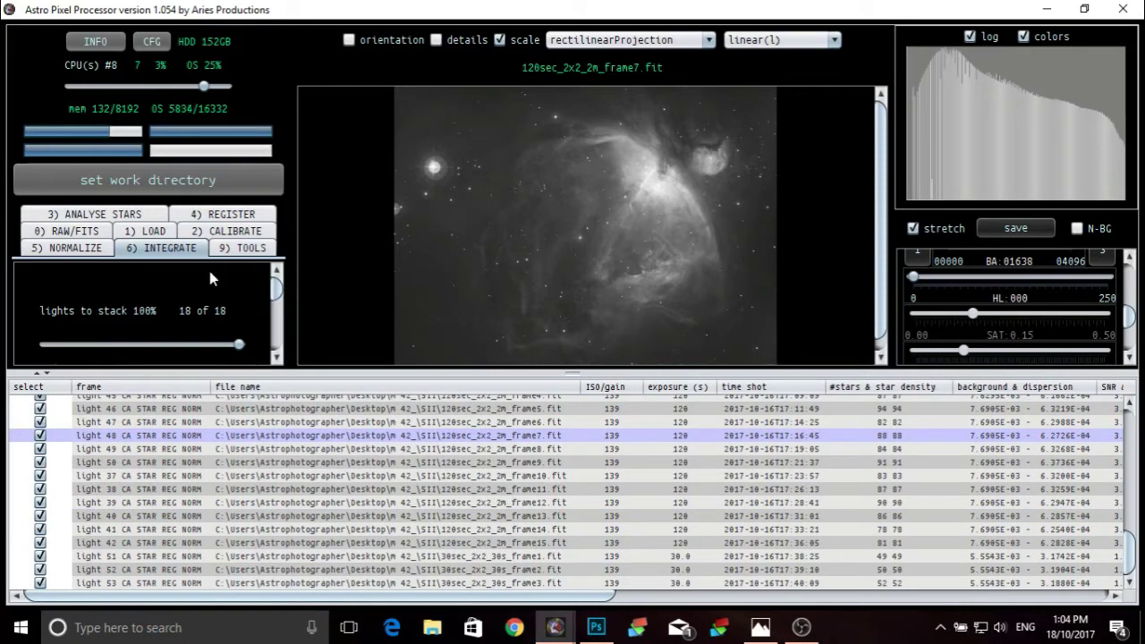
drag(567, 372, 553, 554)
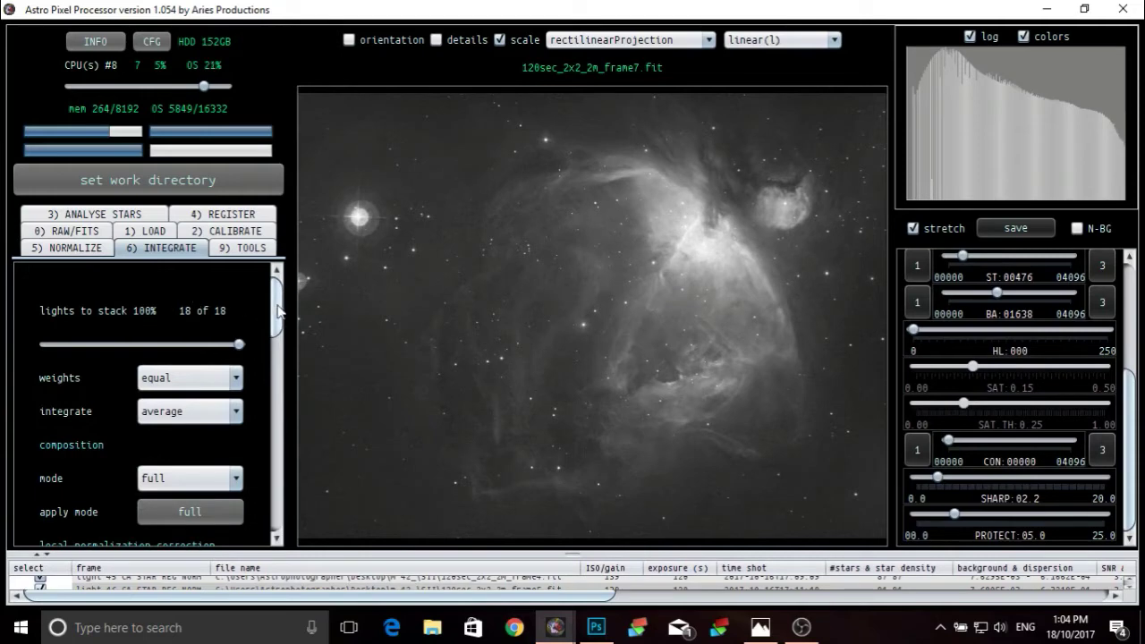
scroll(278, 311, down, 2)
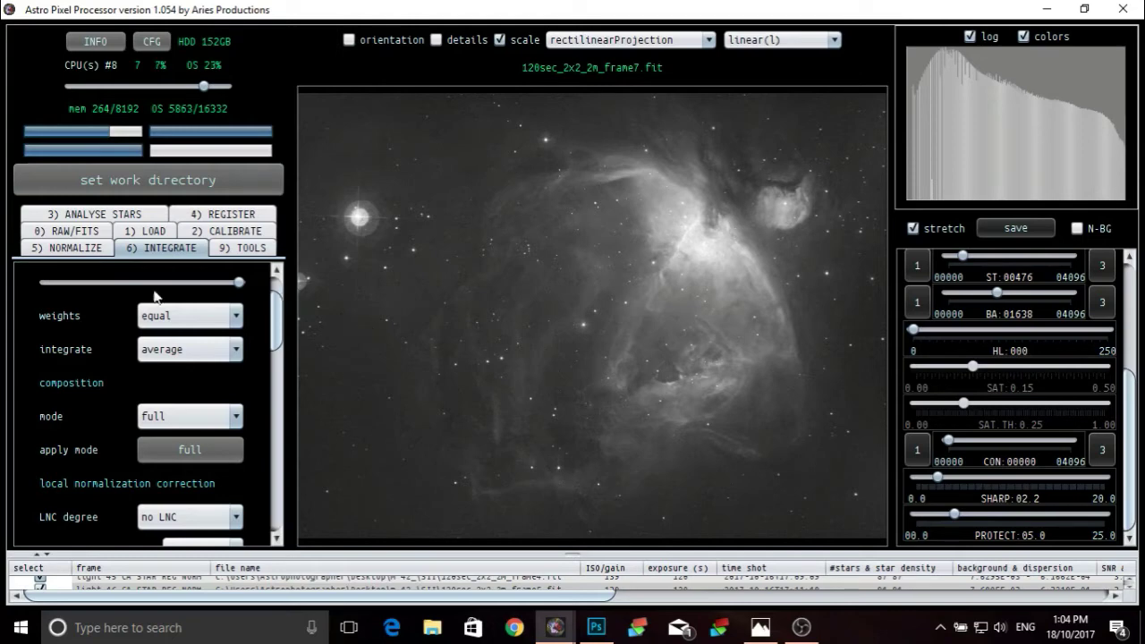
click(237, 318)
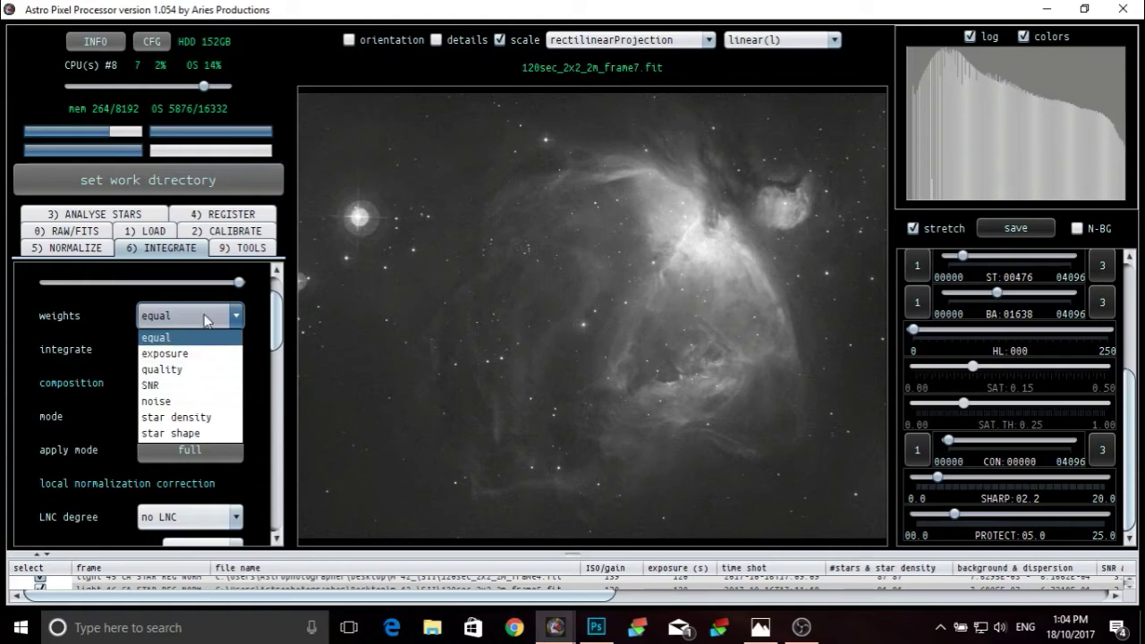
mouse_move(204, 320)
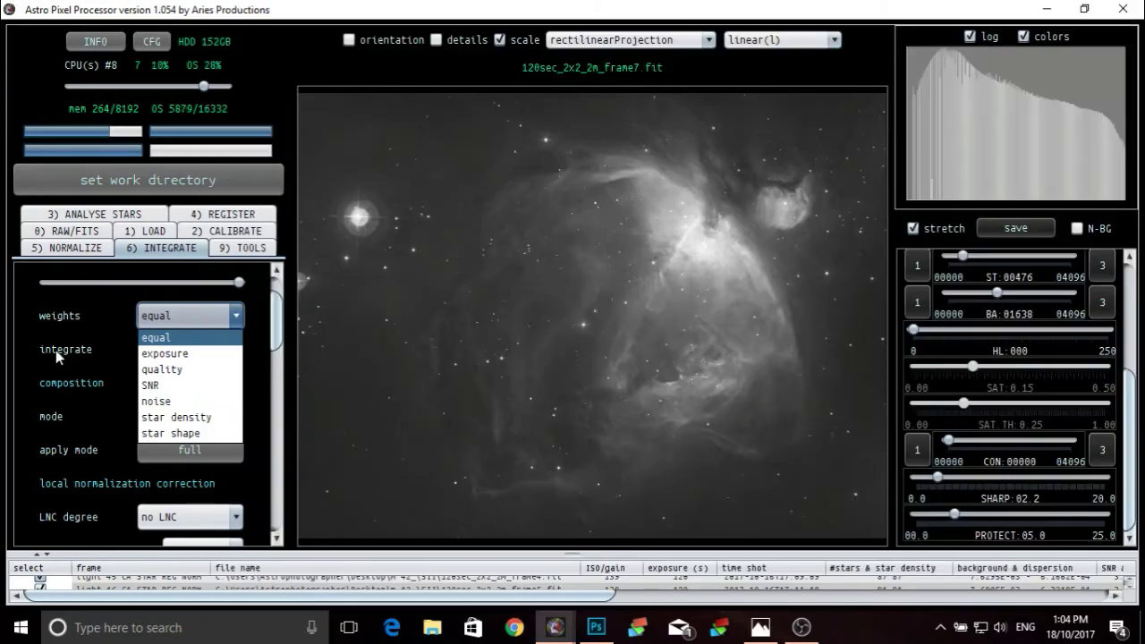
drag(280, 331, 282, 403)
scroll(280, 424, down, 5)
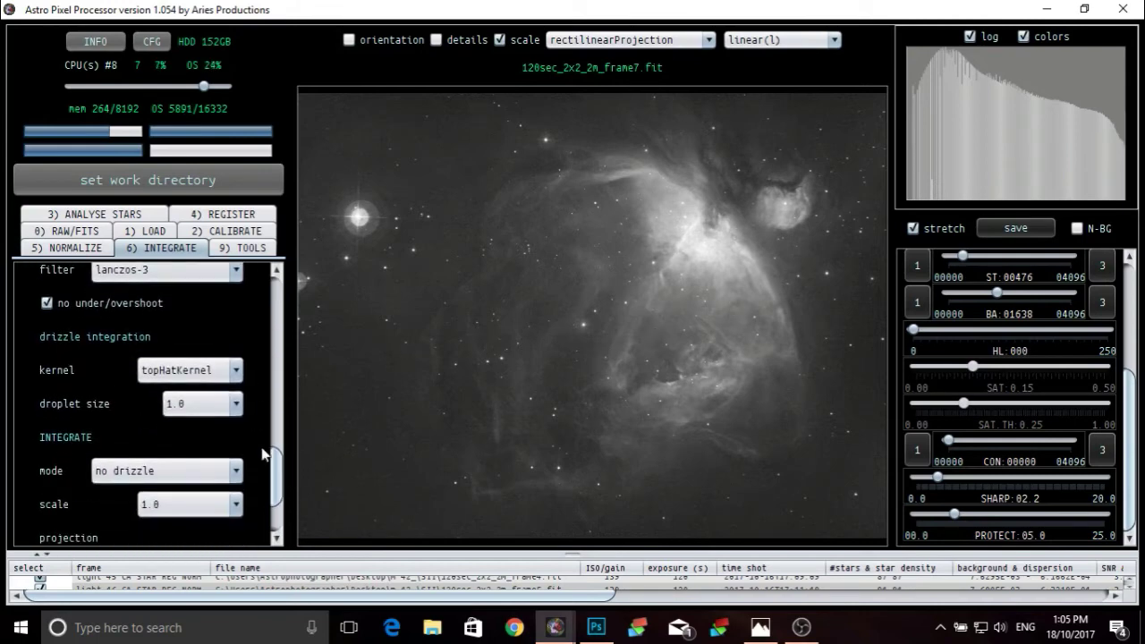
scroll(280, 495, down, 2)
drag(280, 495, 297, 518)
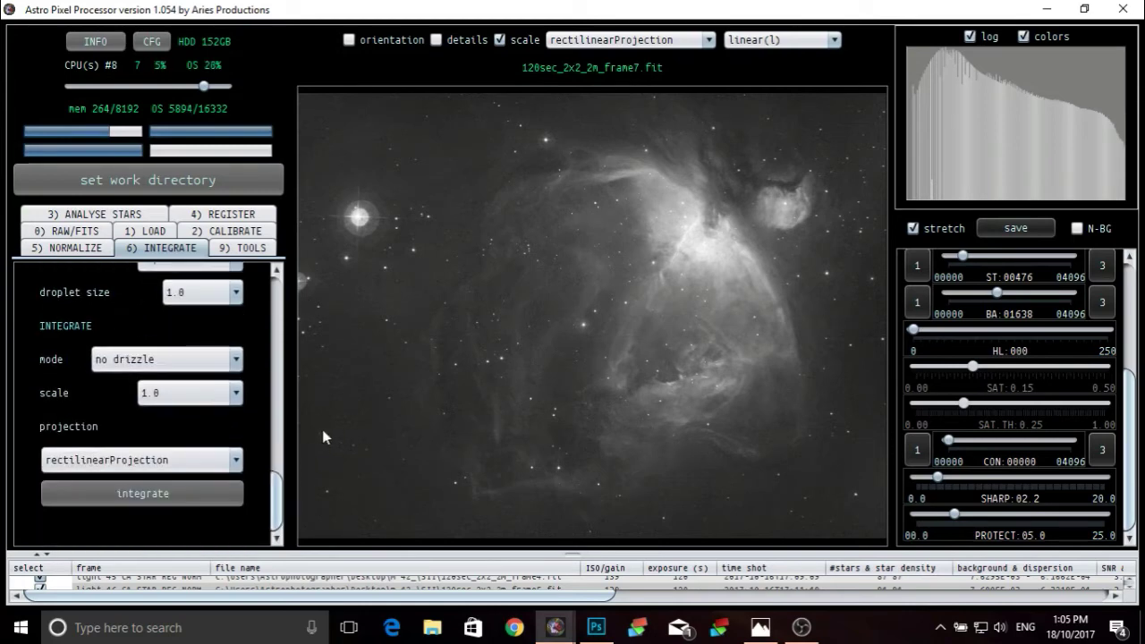
Integrate the 18 checked SII lights into a 1890 s average stack.
click(130, 491)
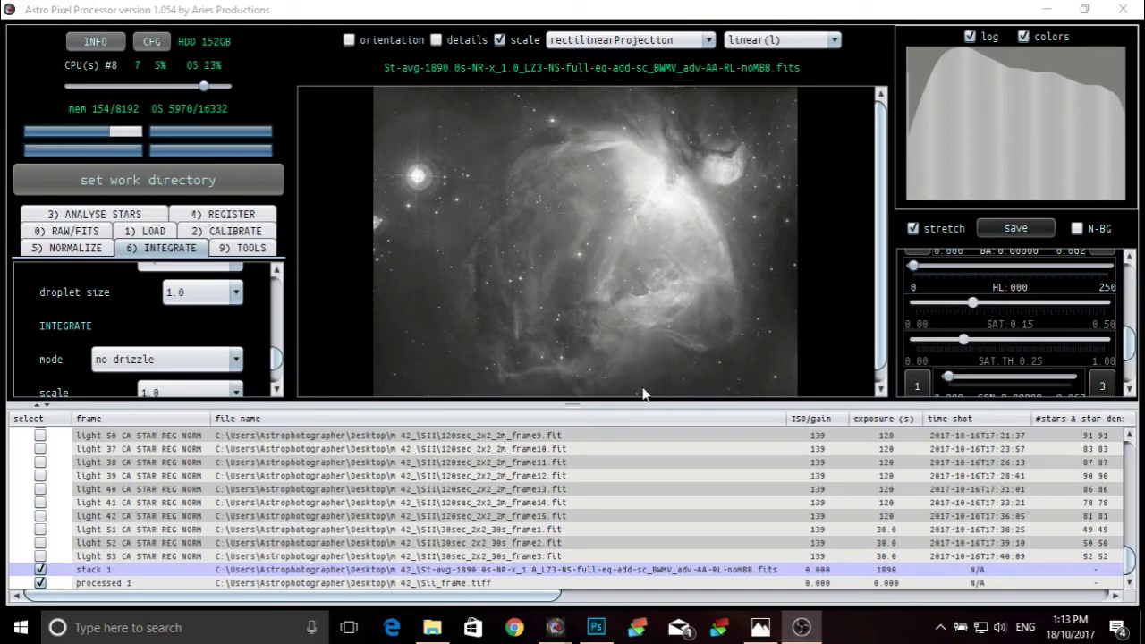
Enlarge the viewer over the frame list and toggle the DDP stretch off and back on.
drag(573, 404, 556, 543)
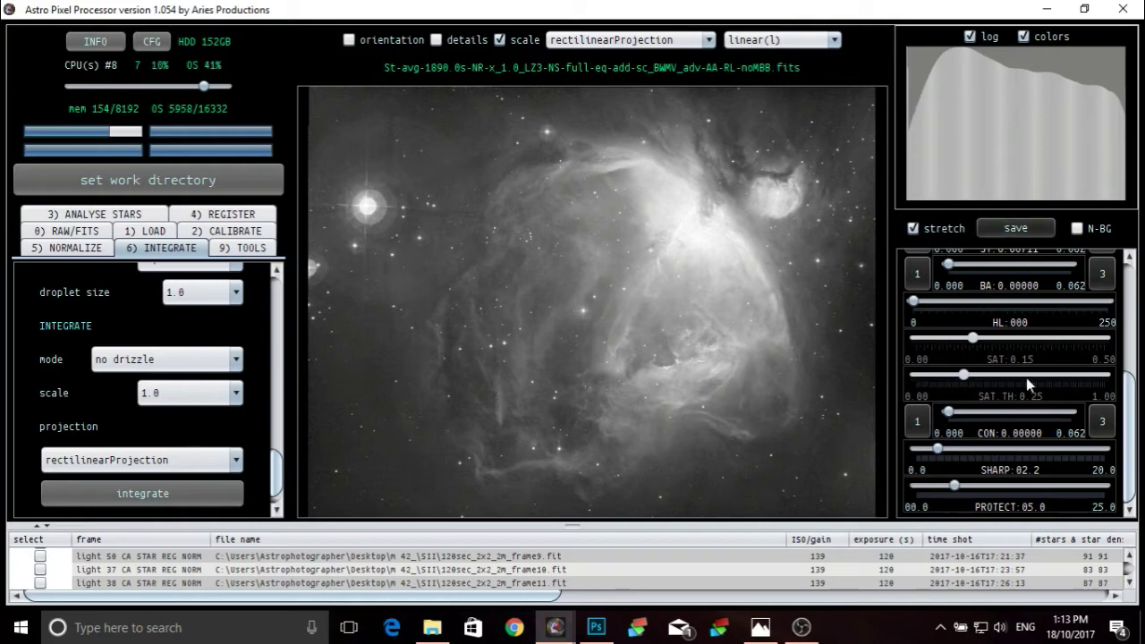
scroll(1138, 407, up, 1)
scroll(1138, 407, up, 8)
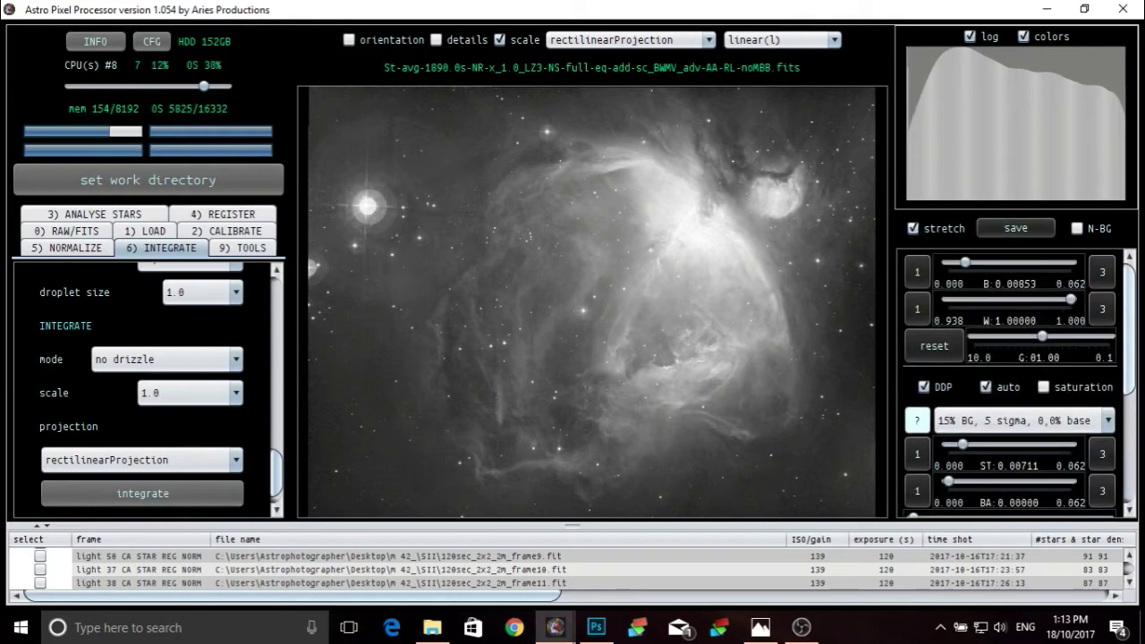
click(924, 387)
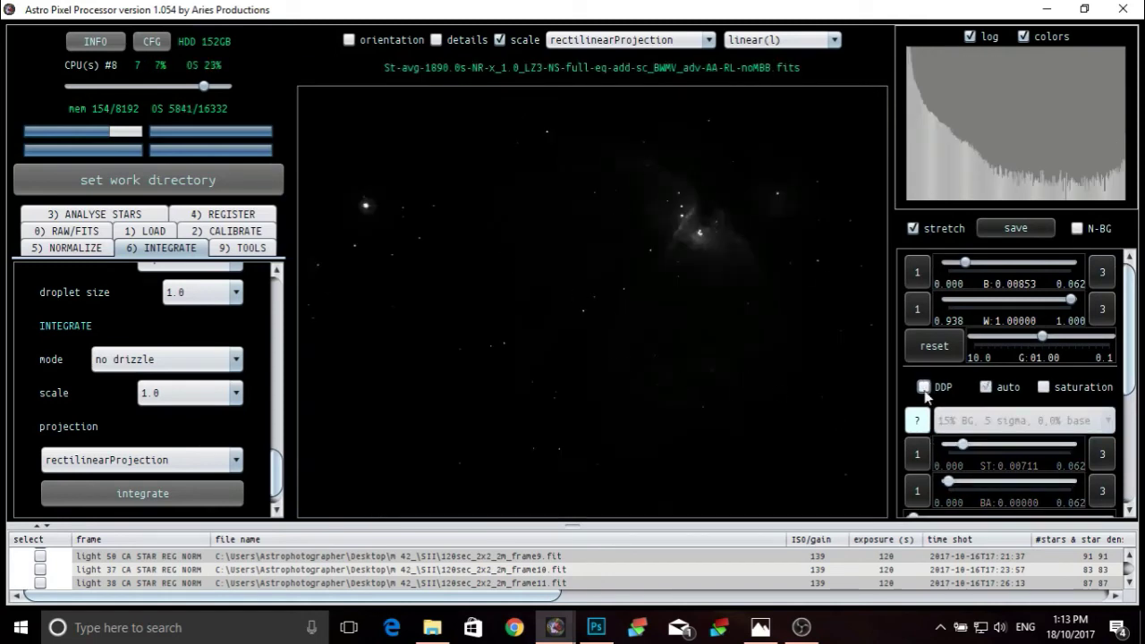
click(924, 386)
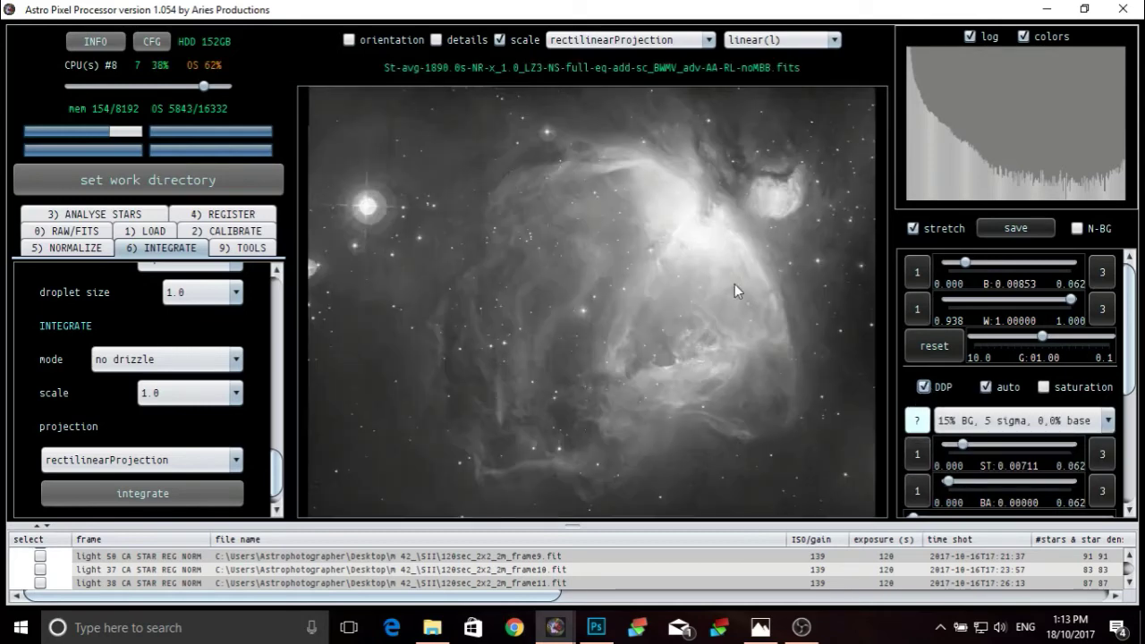
click(1015, 229)
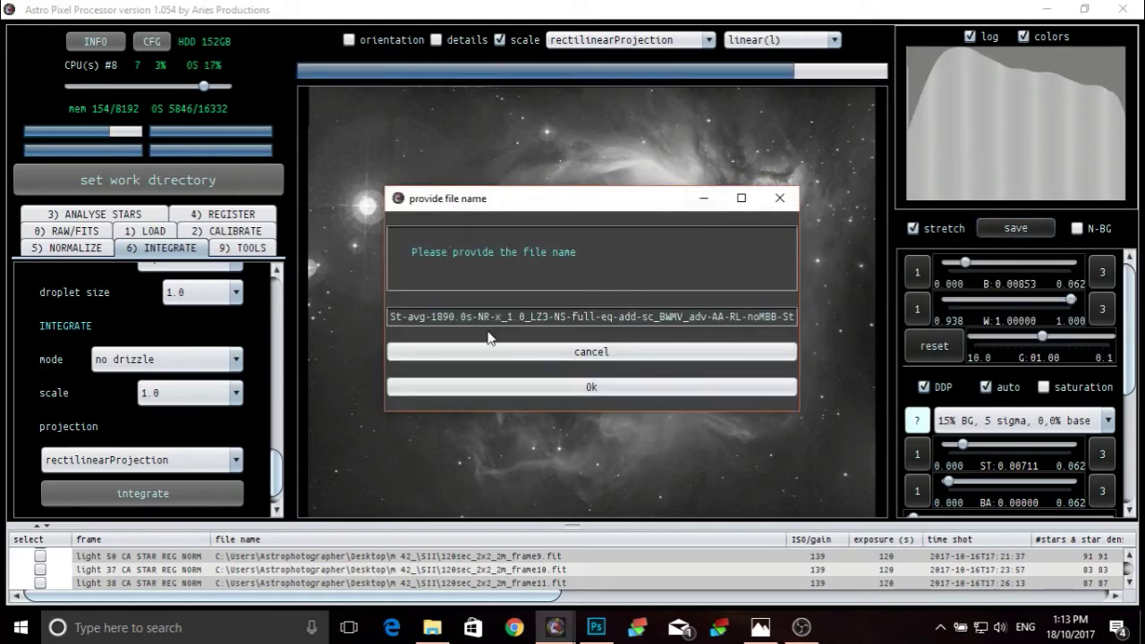
Cancel the first save and turn off stretching before saving the stack again.
drag(391, 319, 795, 318)
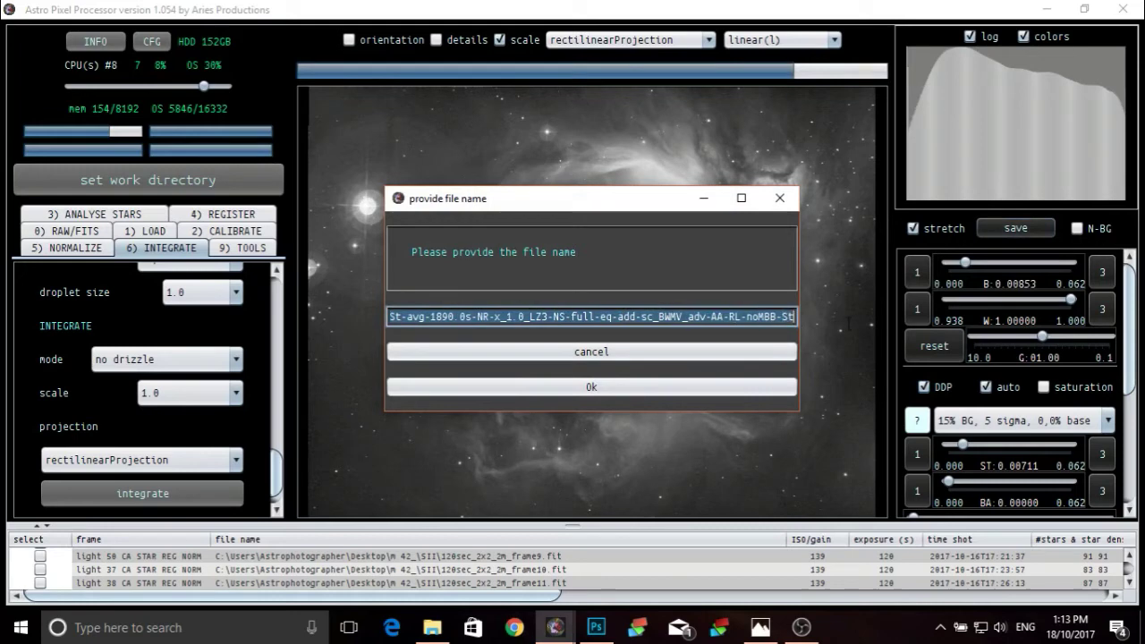
click(642, 354)
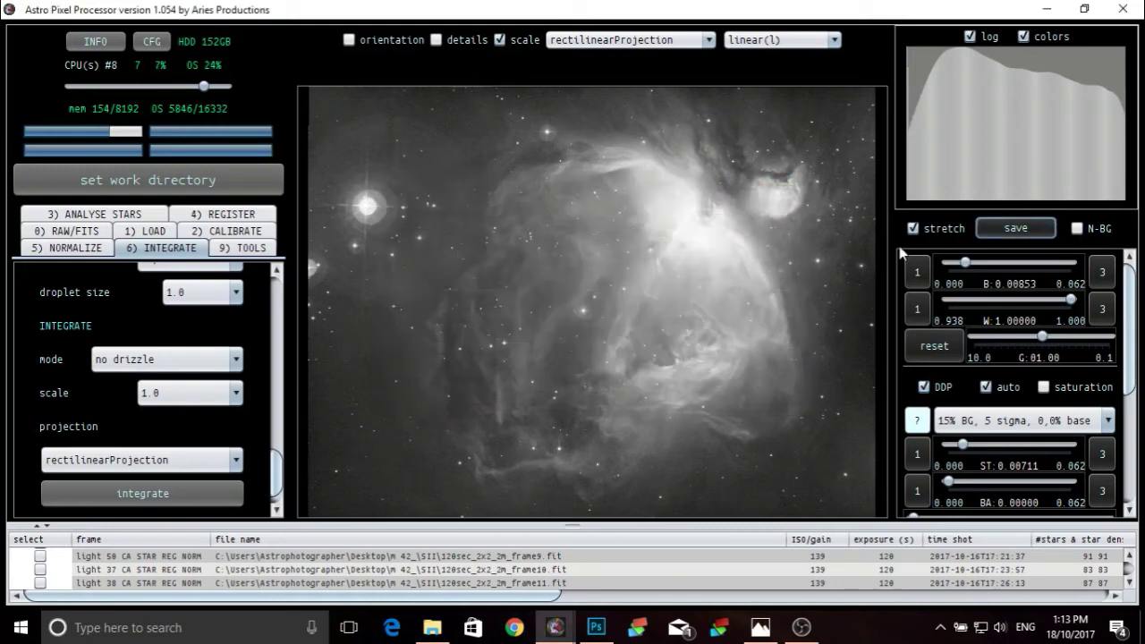
click(913, 231)
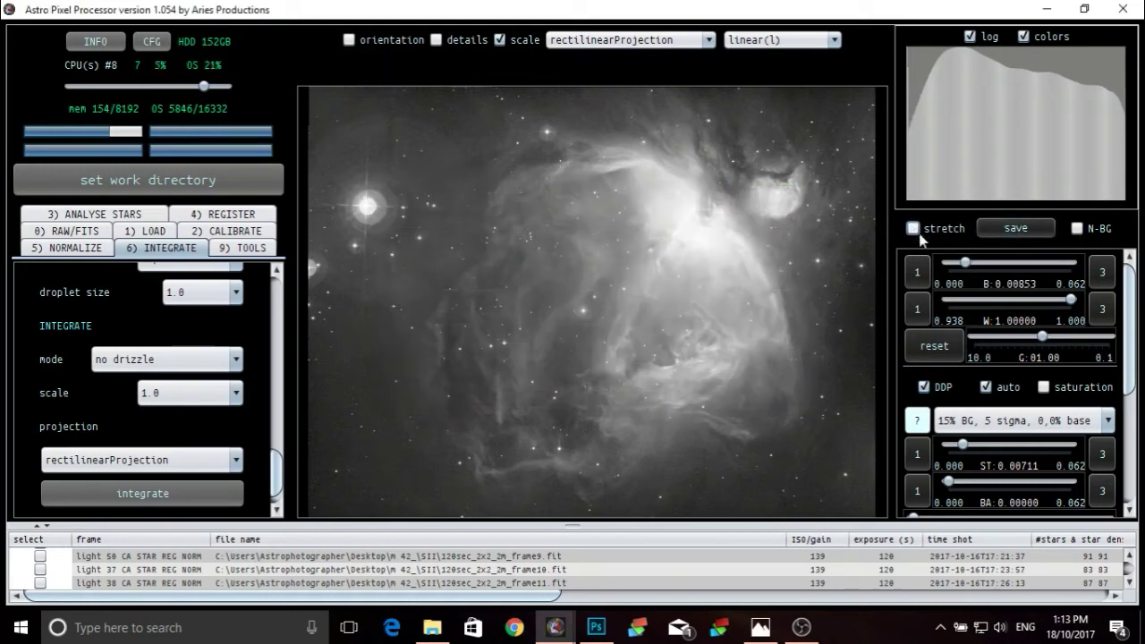
click(1016, 228)
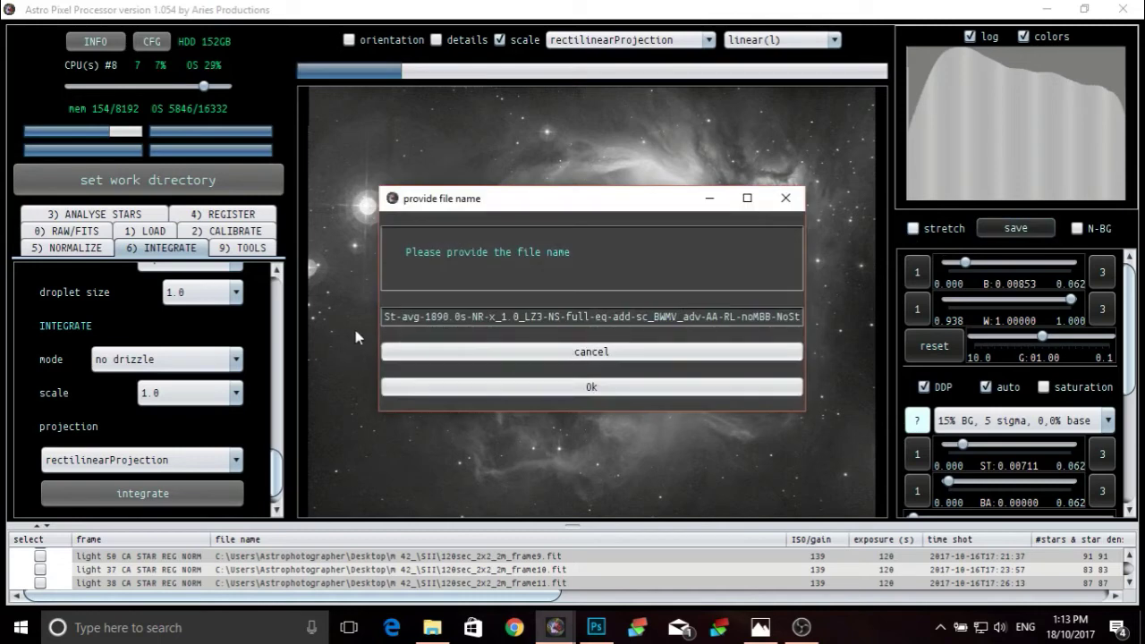
Name the file 'sii frame' and choose TIFF as the file type.
drag(385, 318, 941, 327)
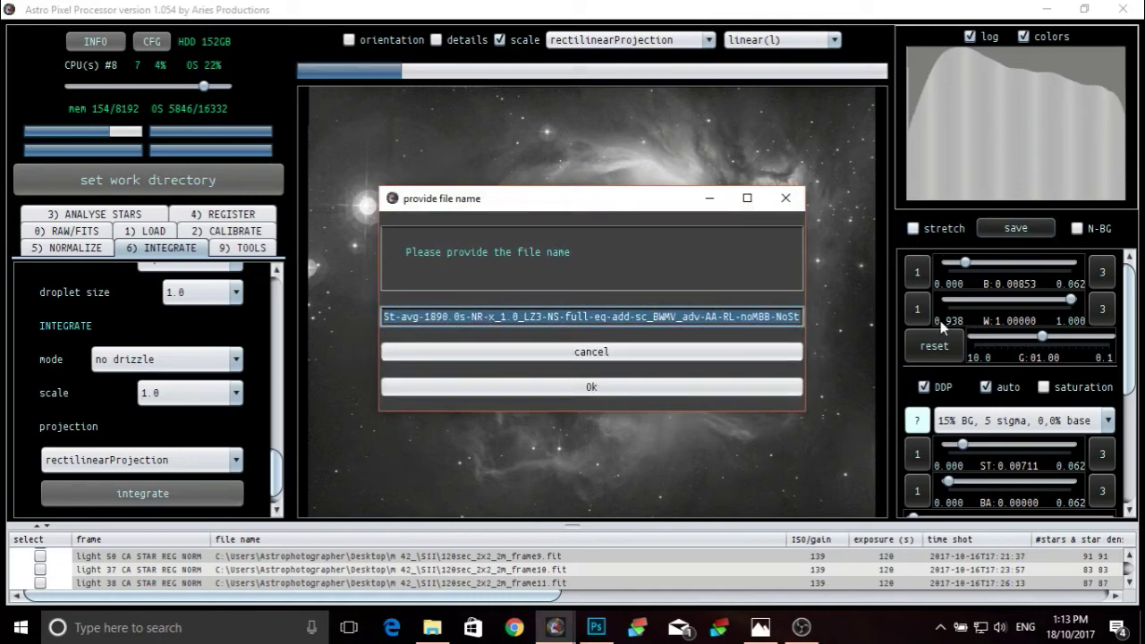
text(sii frame)
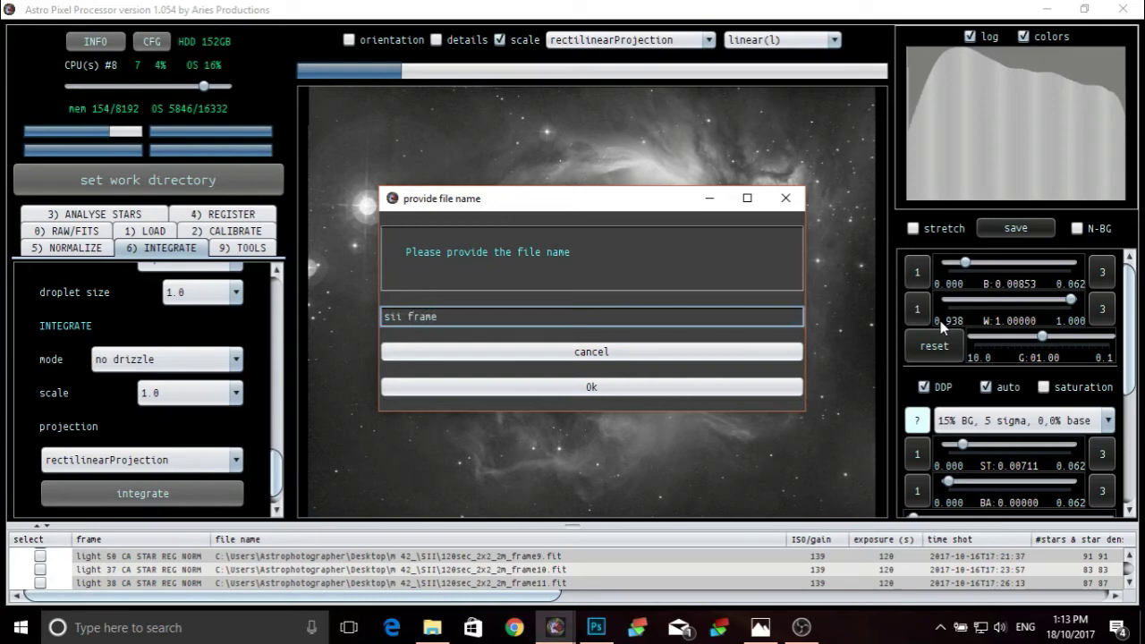
click(728, 384)
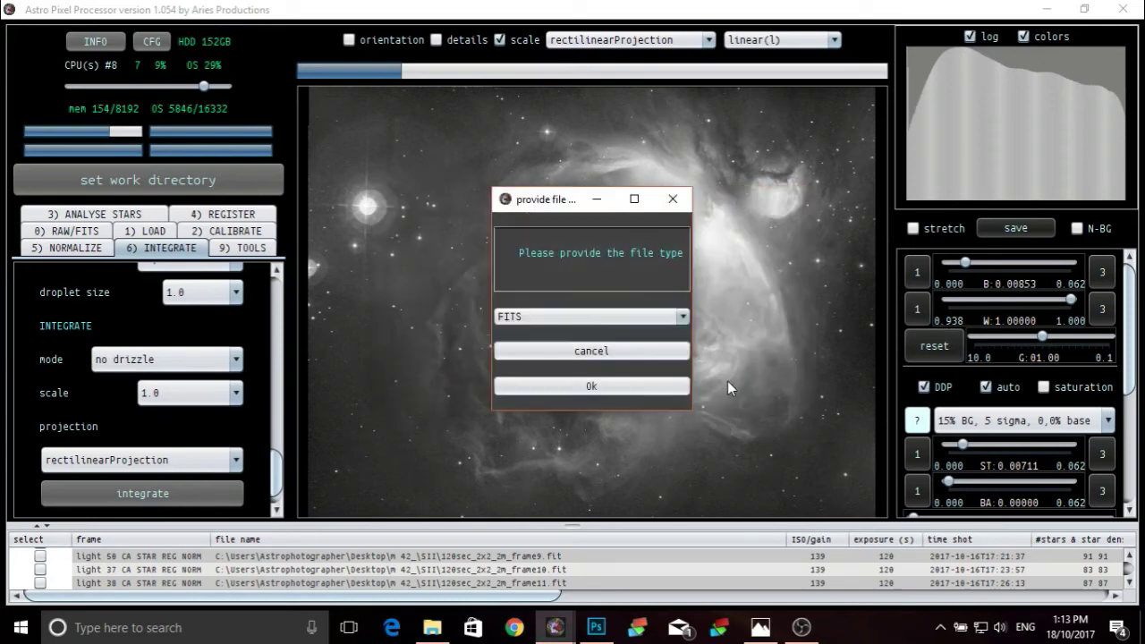
click(683, 316)
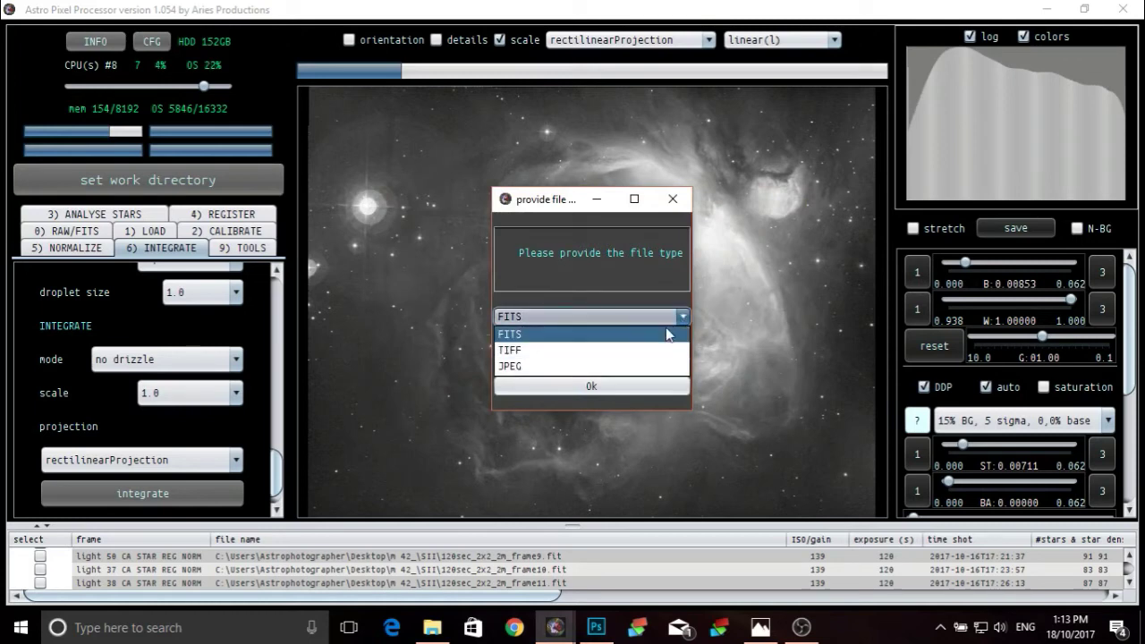
click(647, 351)
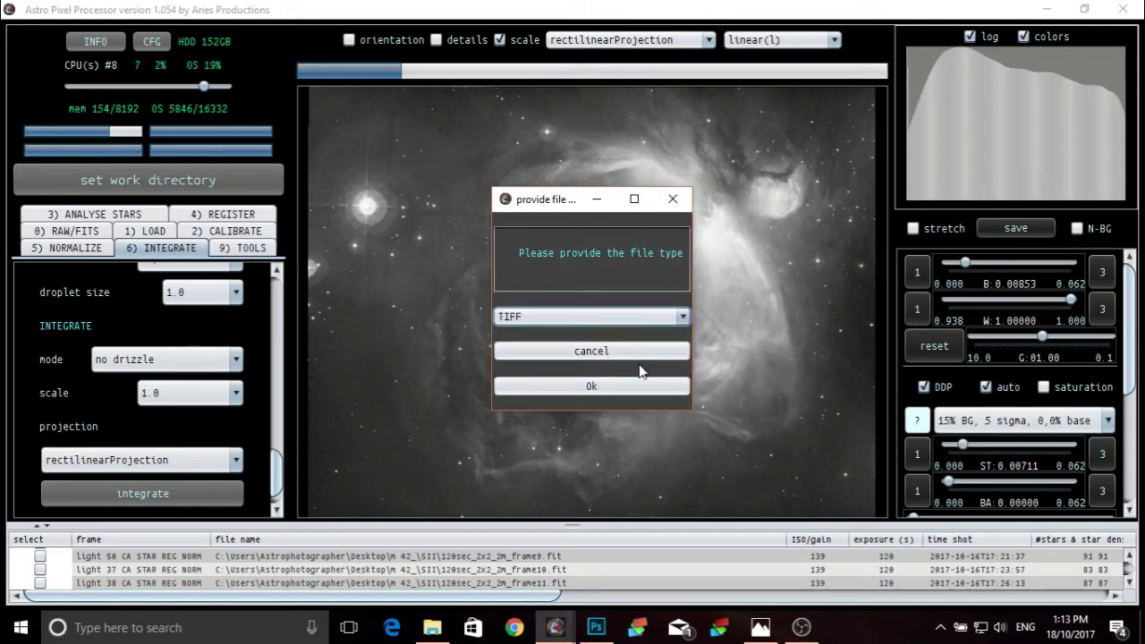
click(595, 388)
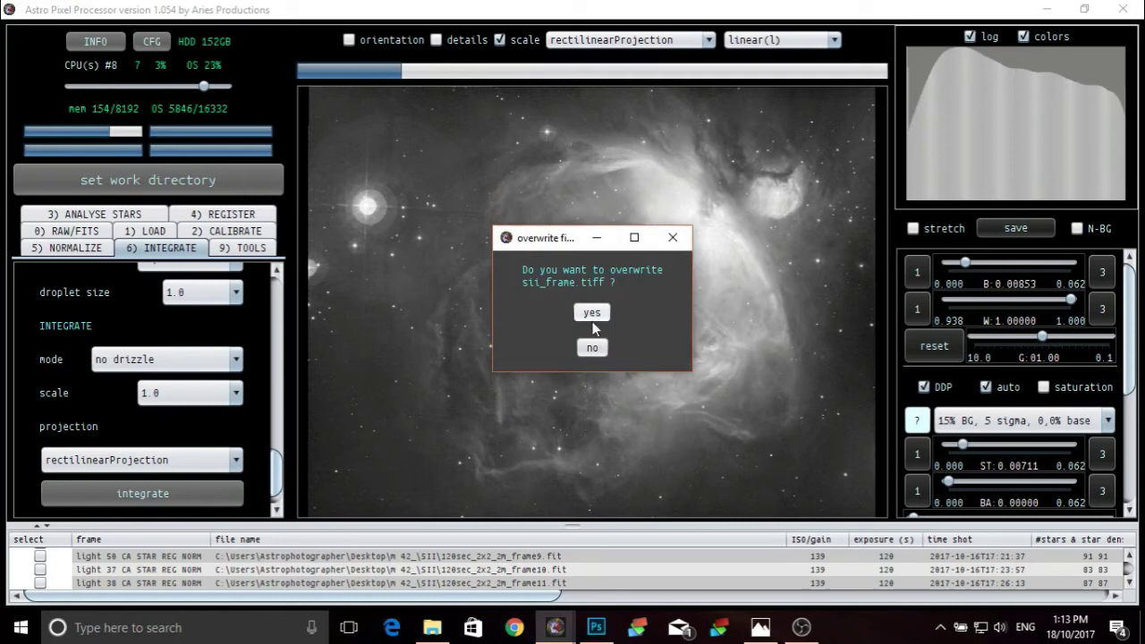
Overwrite the existing sii_frame.tiff as a 32 bits floats TIFF.
click(592, 315)
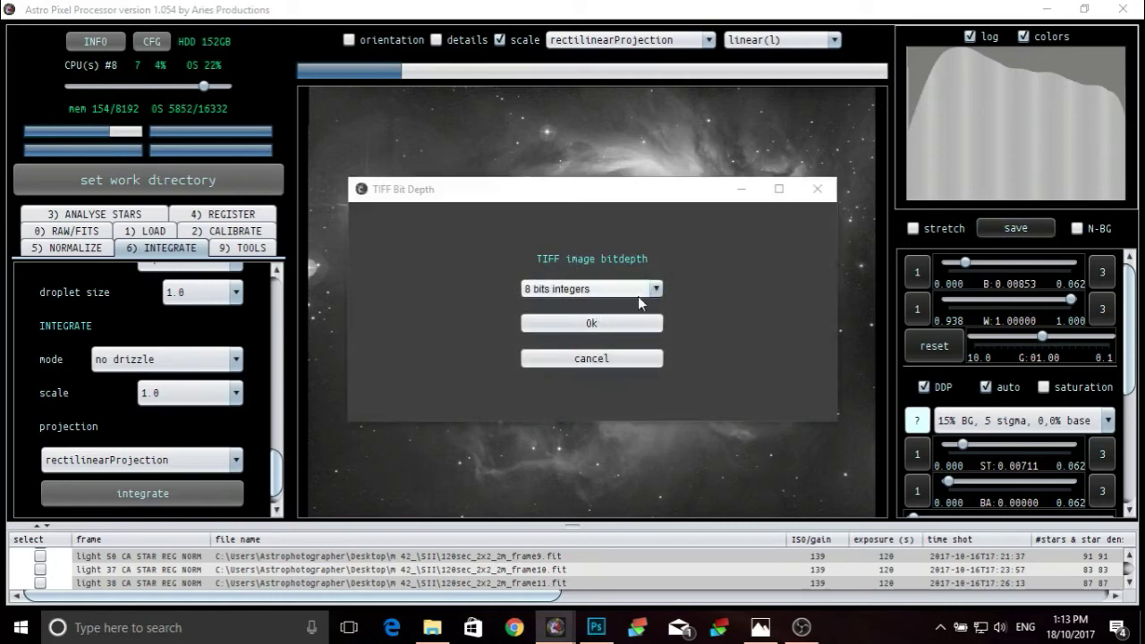
click(656, 289)
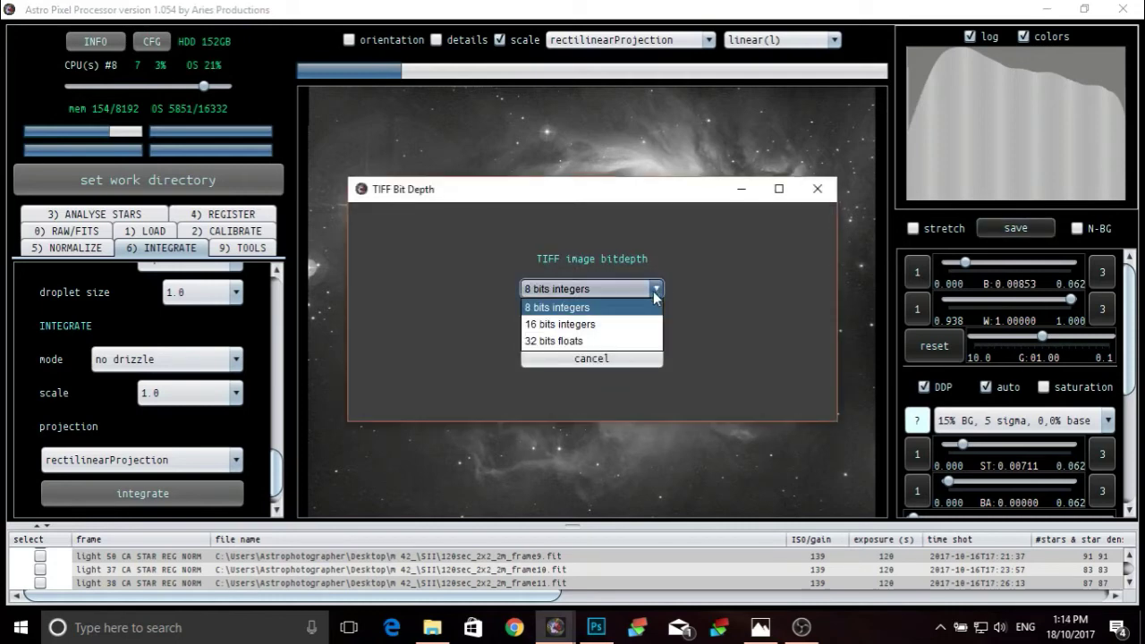
click(624, 344)
click(610, 324)
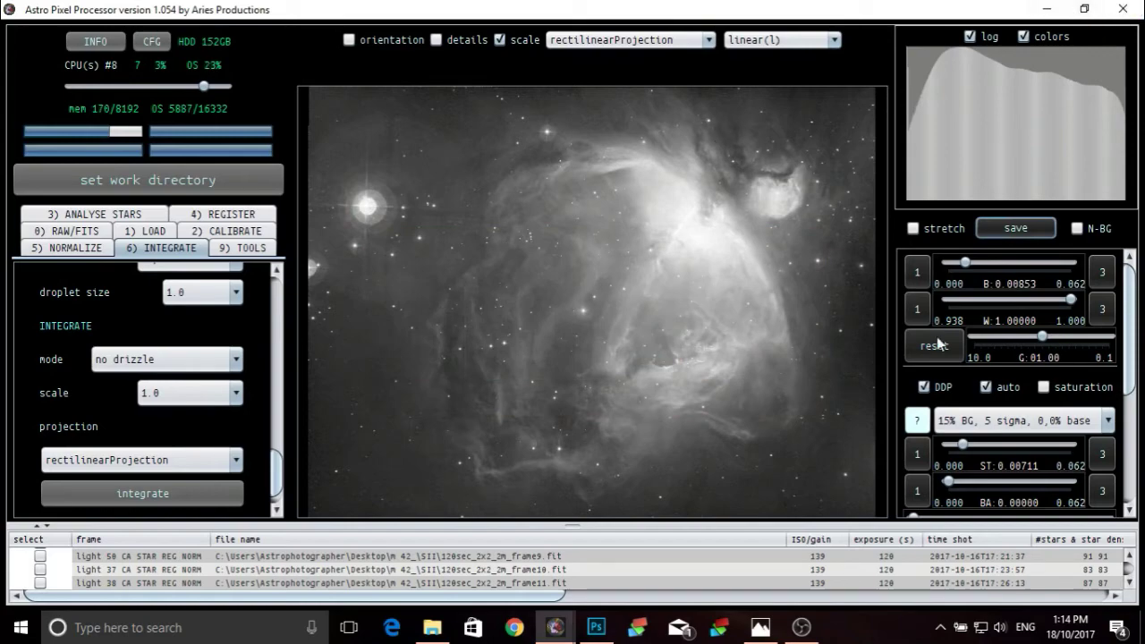
In Photoshop, apply Levels to sii.tiff, brightening the midtones to 2.33.
click(595, 627)
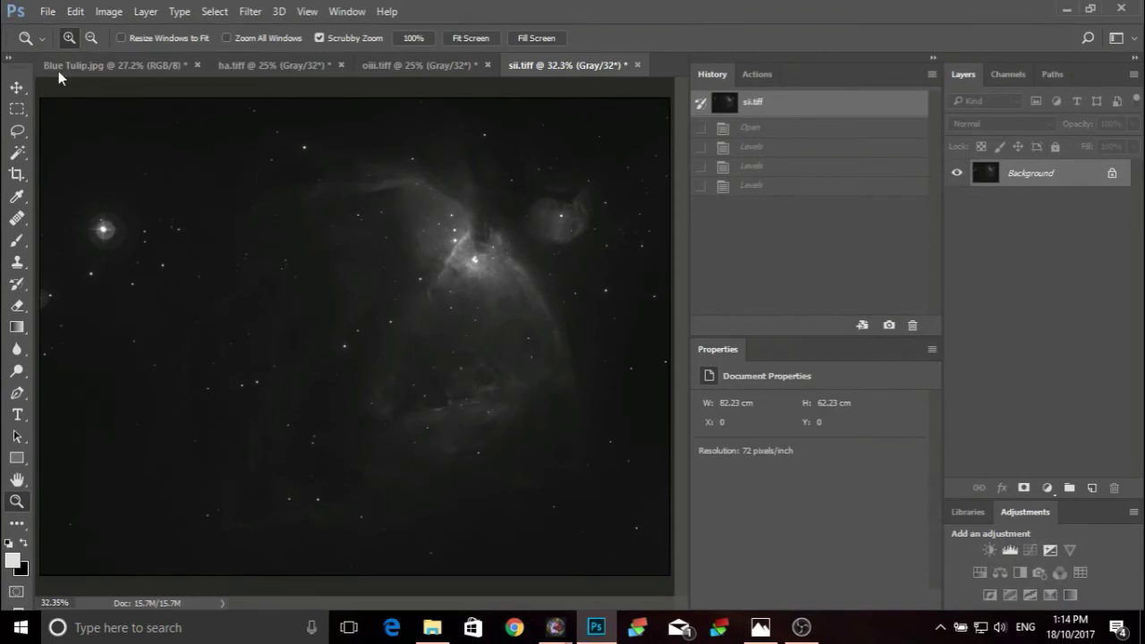
click(121, 14)
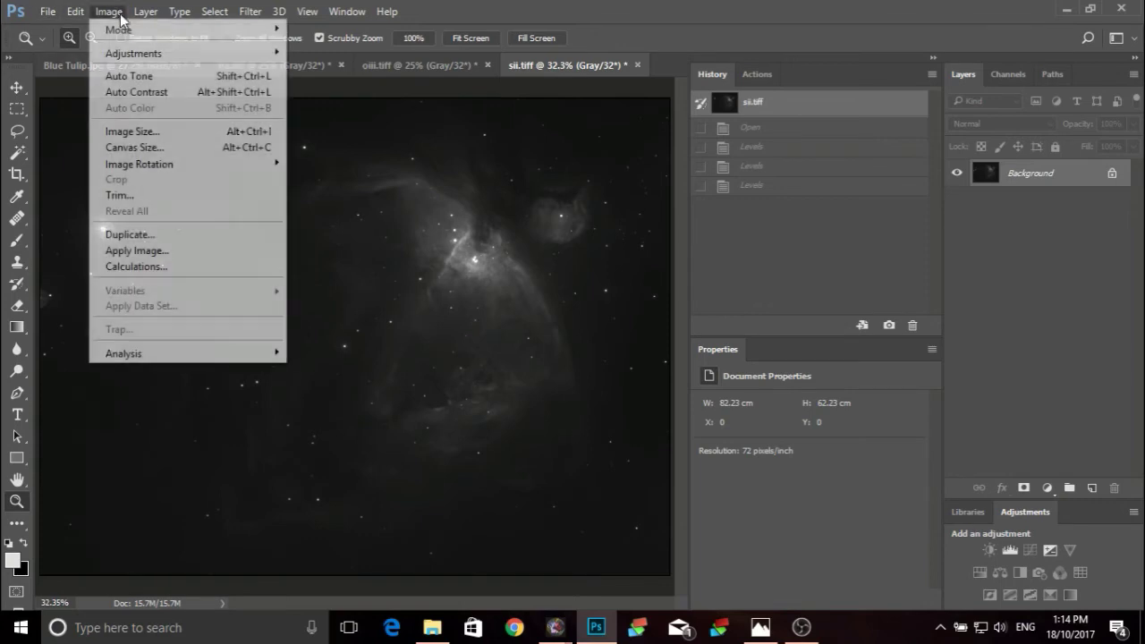
mouse_move(201, 55)
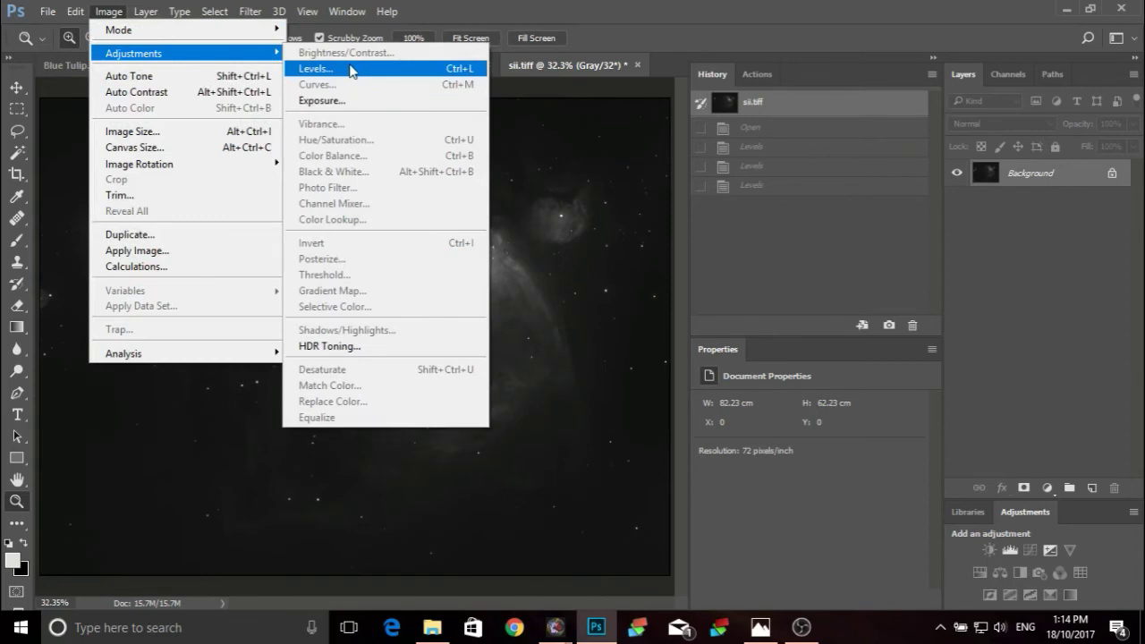
click(351, 70)
drag(635, 336, 575, 332)
click(804, 182)
key(z)
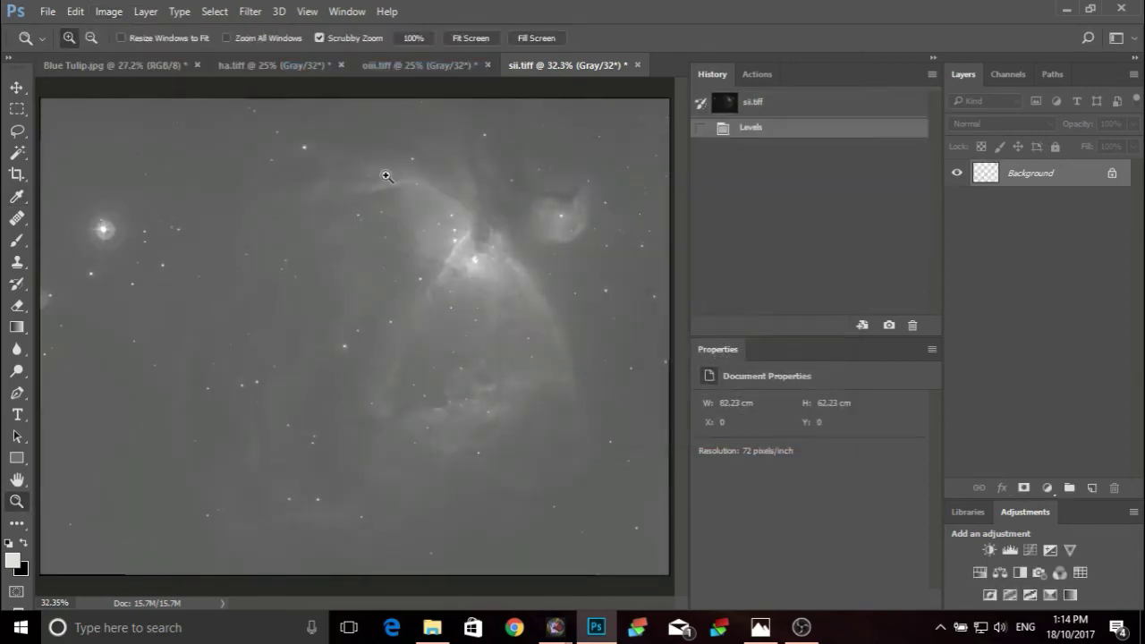
Apply a second Levels, raising the black point and setting midtones to 1.42.
click(109, 11)
mouse_move(255, 58)
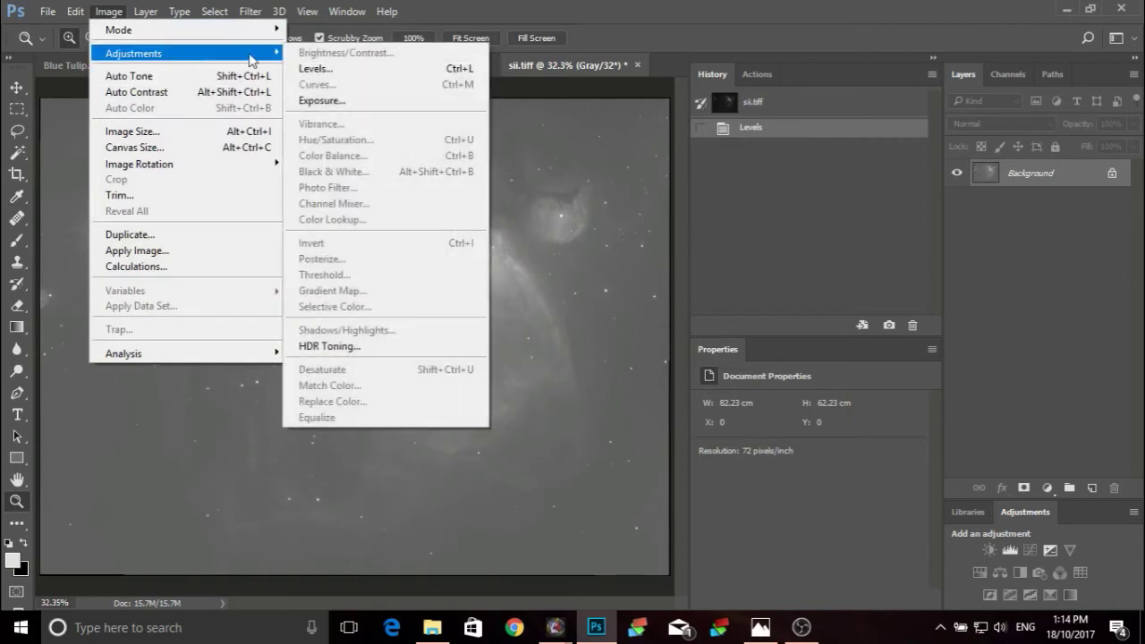
click(304, 71)
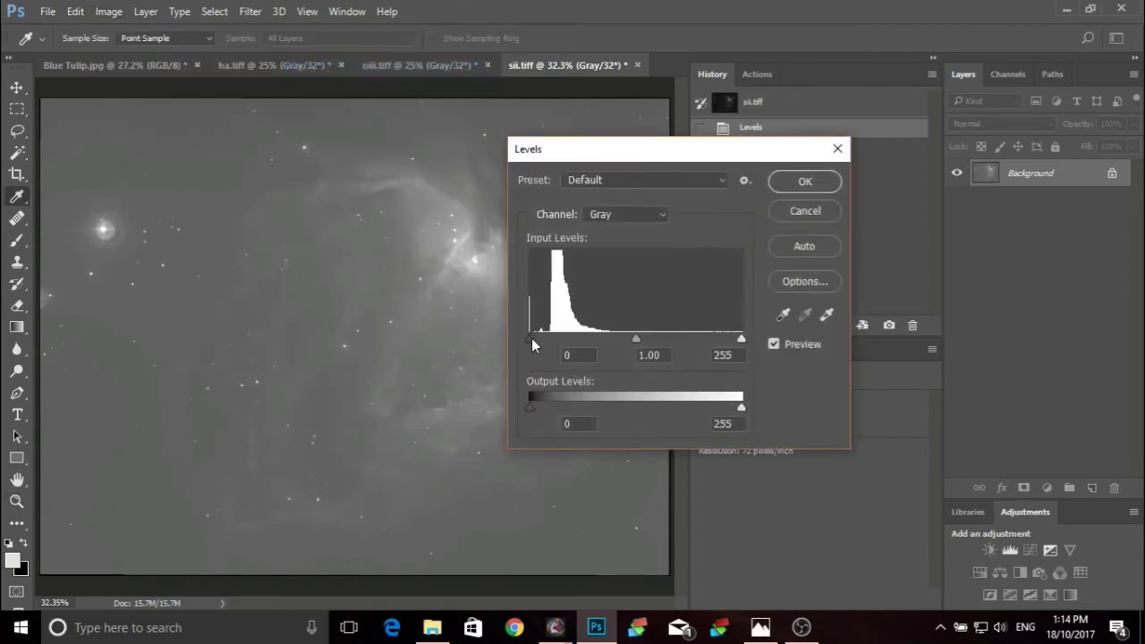
drag(532, 345, 548, 335)
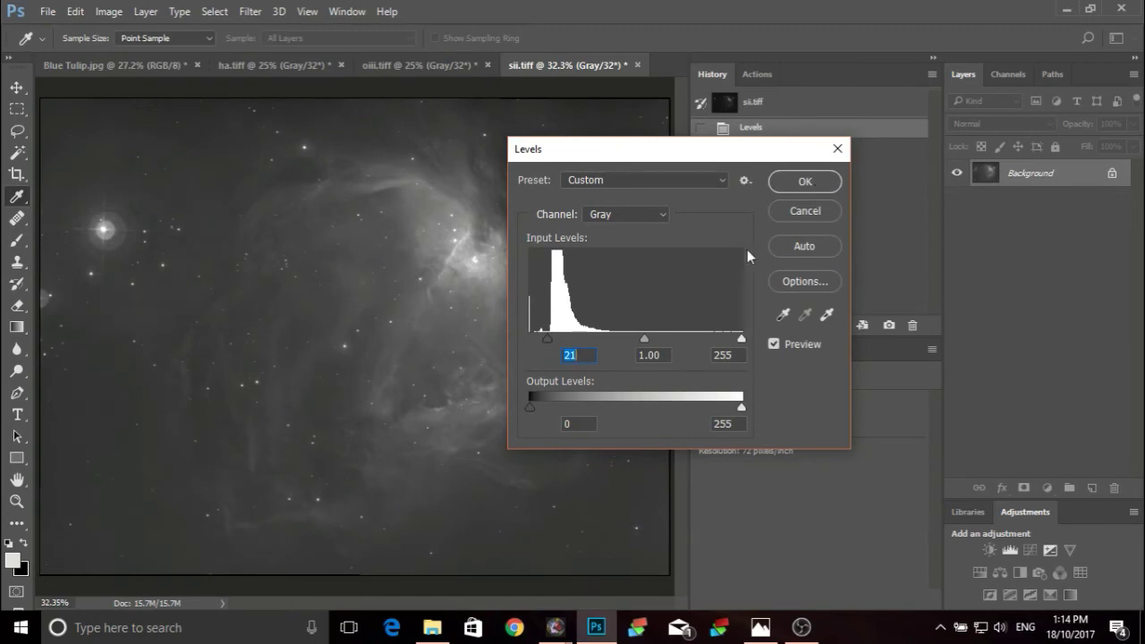
drag(630, 339, 621, 339)
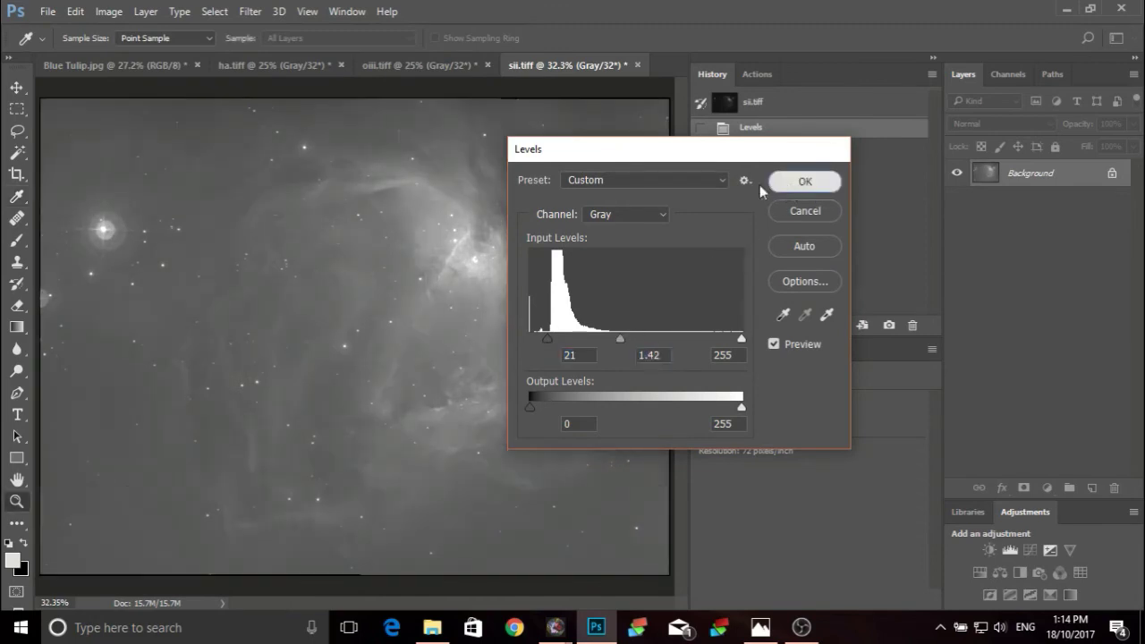
click(803, 183)
Apply a third Levels, lifting the black point to 11 to darken the background.
click(105, 14)
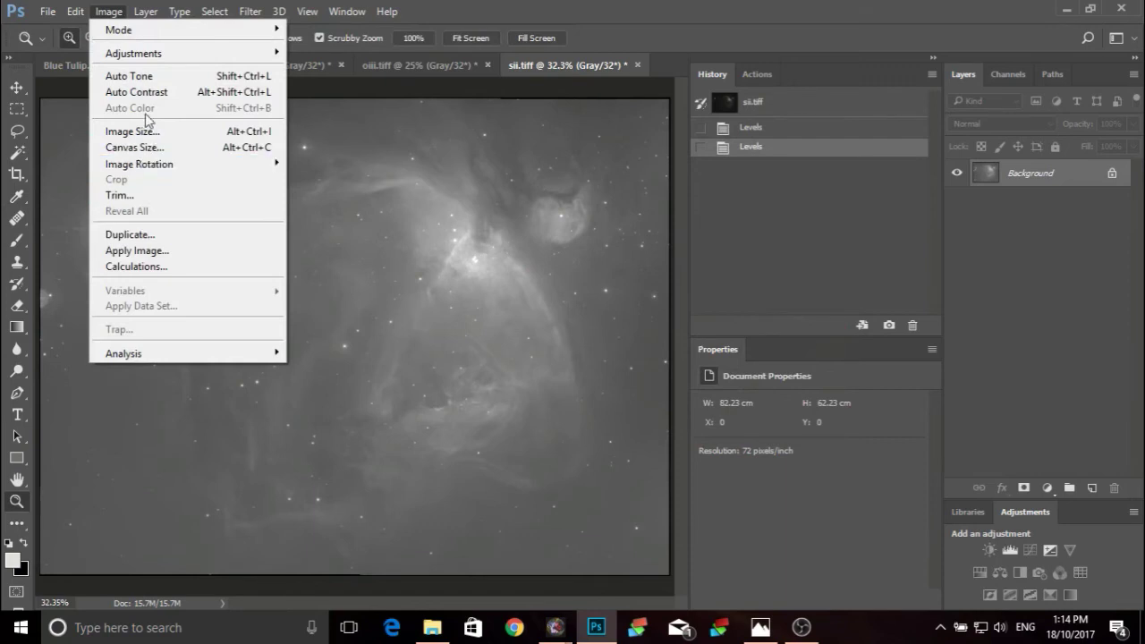
mouse_move(219, 55)
click(315, 69)
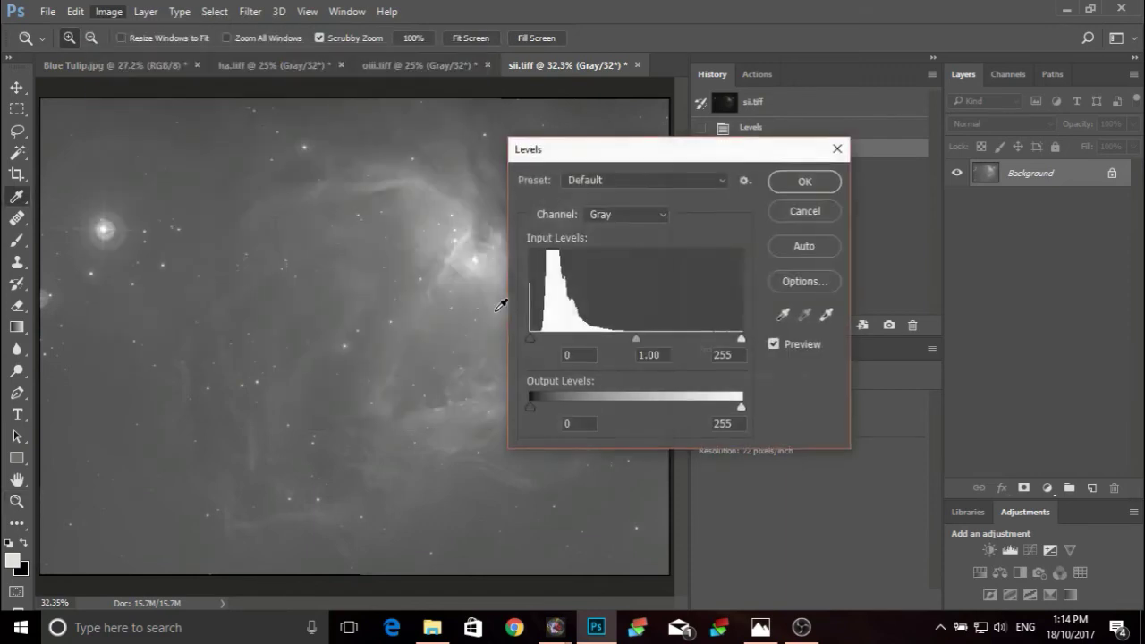
drag(530, 340, 539, 339)
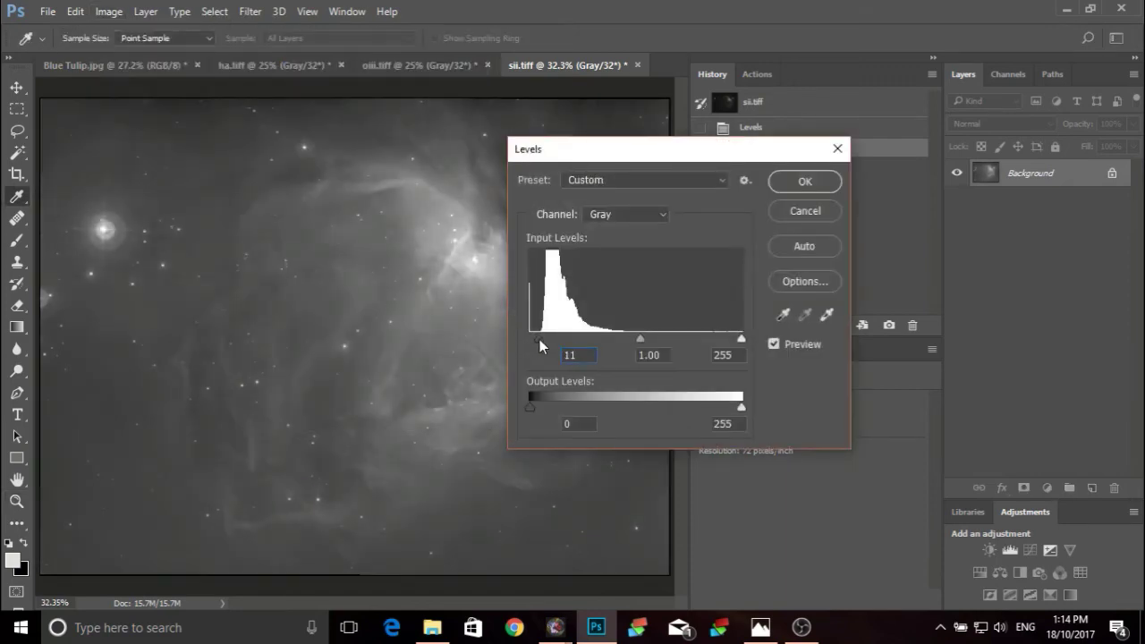
click(792, 182)
key(z)
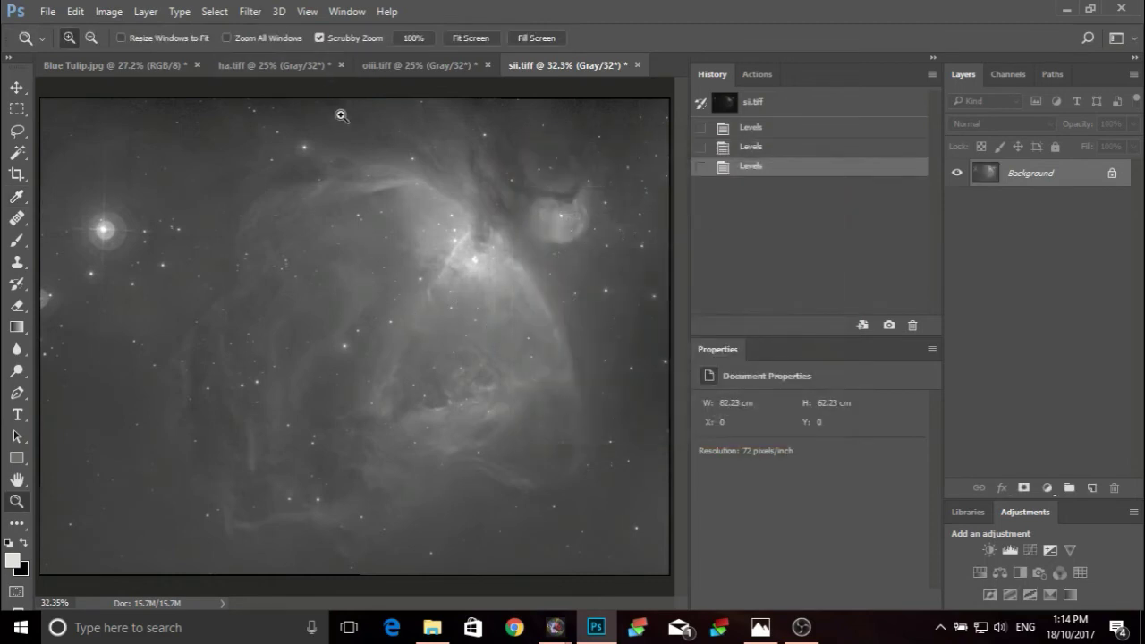
Run ProDigital AstroFlat Pro on sii.tiff with Smoothness 100 and Edge Cleanup 100.
click(254, 11)
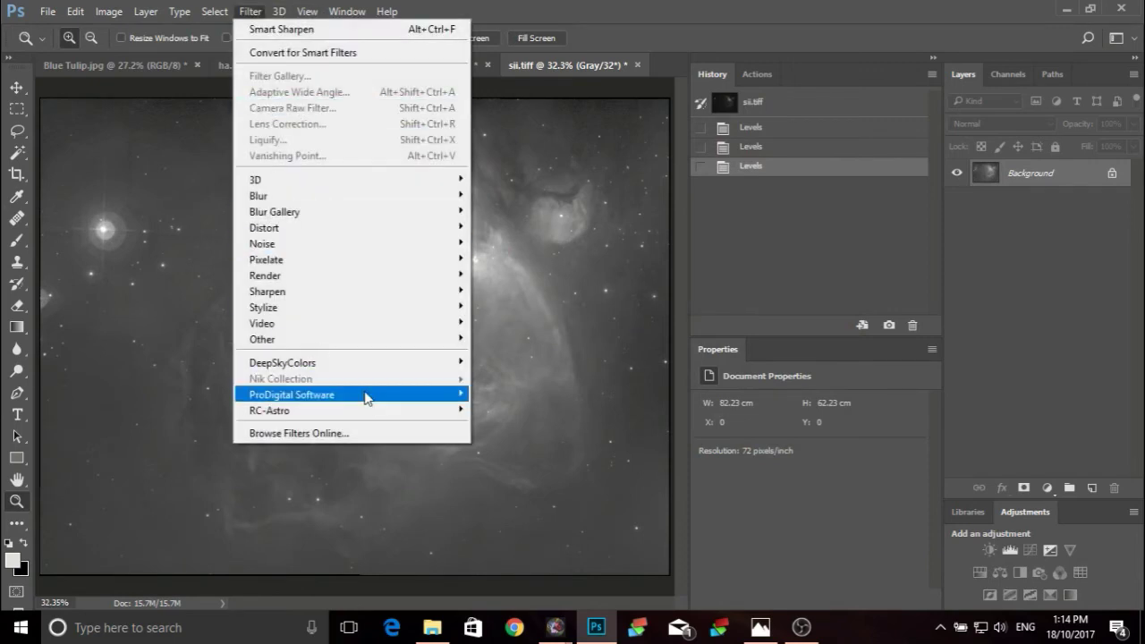
mouse_move(371, 397)
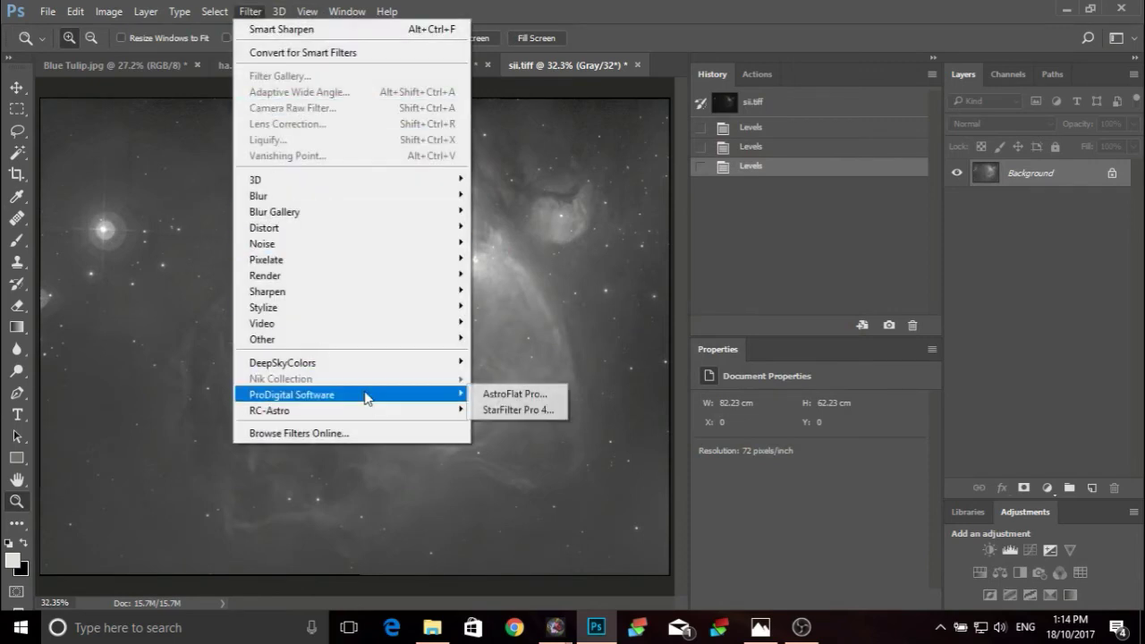
click(512, 394)
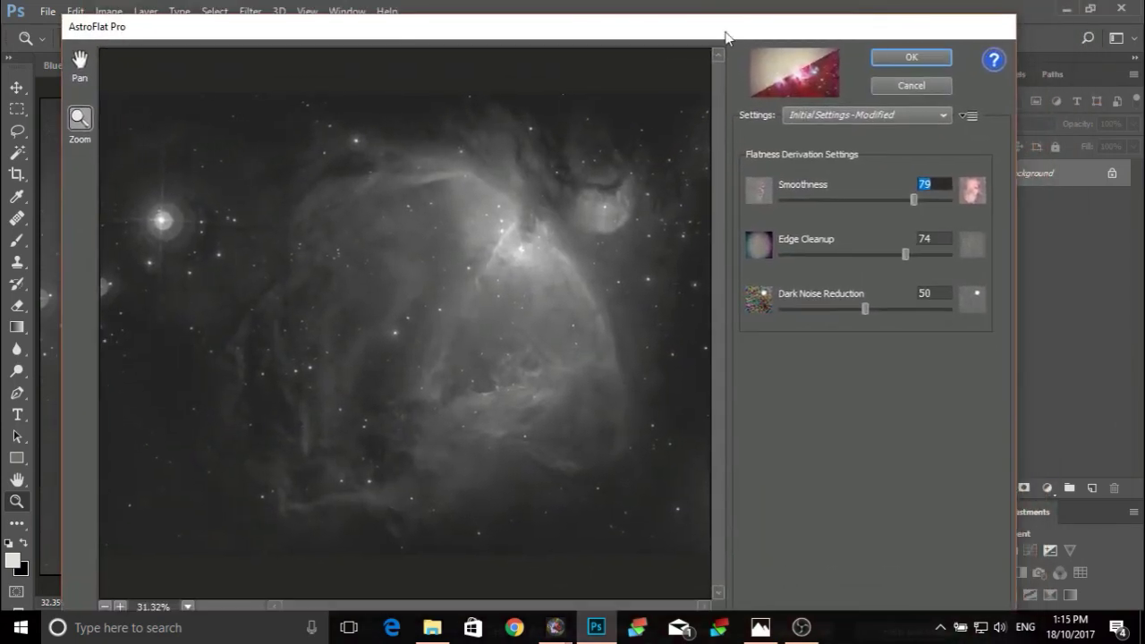
drag(914, 202, 832, 197)
drag(941, 211, 976, 210)
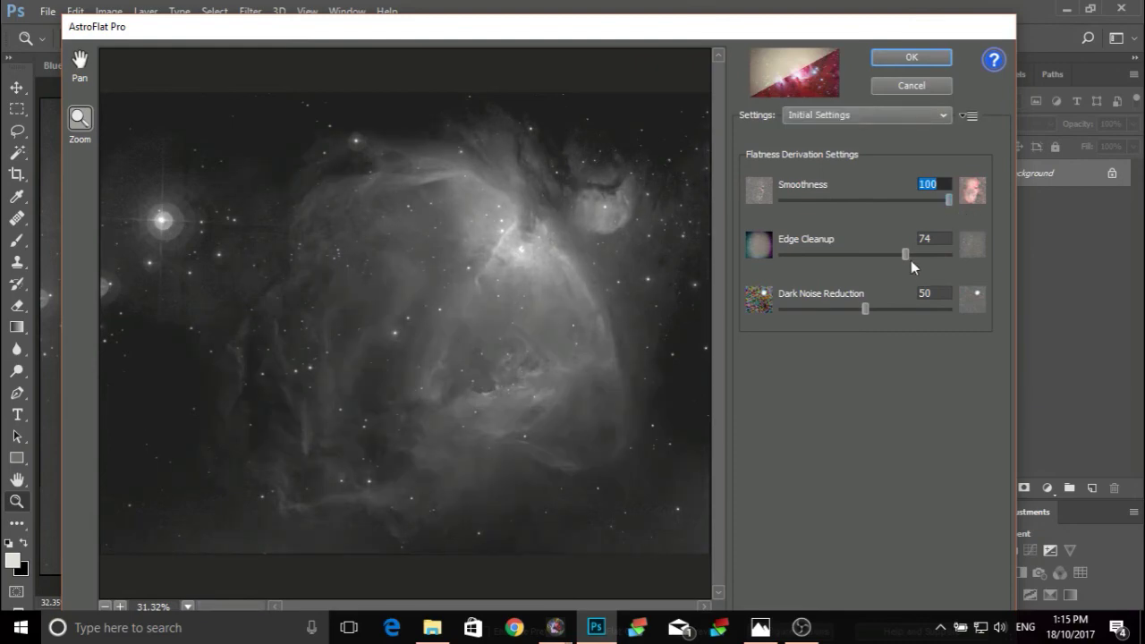
drag(909, 253, 972, 256)
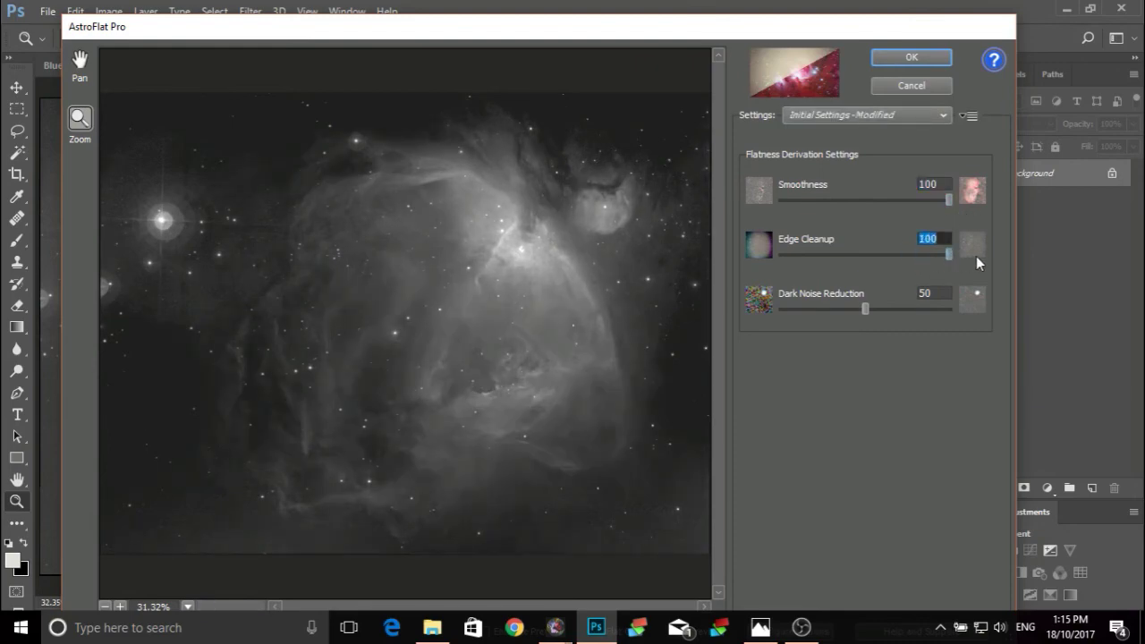
click(925, 58)
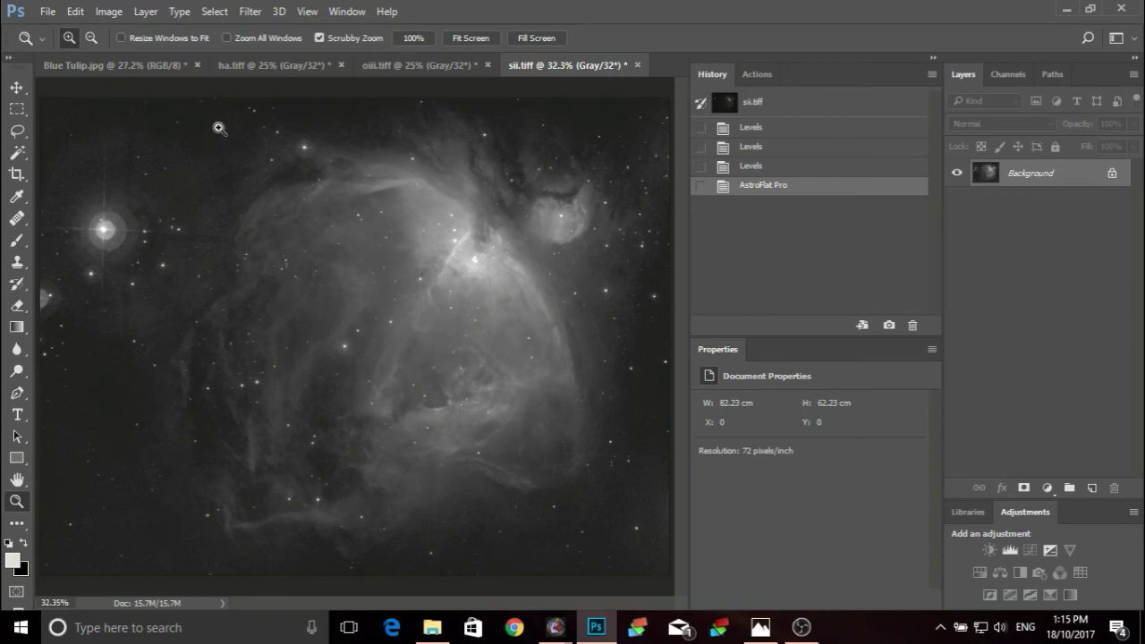
Zoom into the Blue Tulip.jpg document, then return to sii.tiff.
click(142, 66)
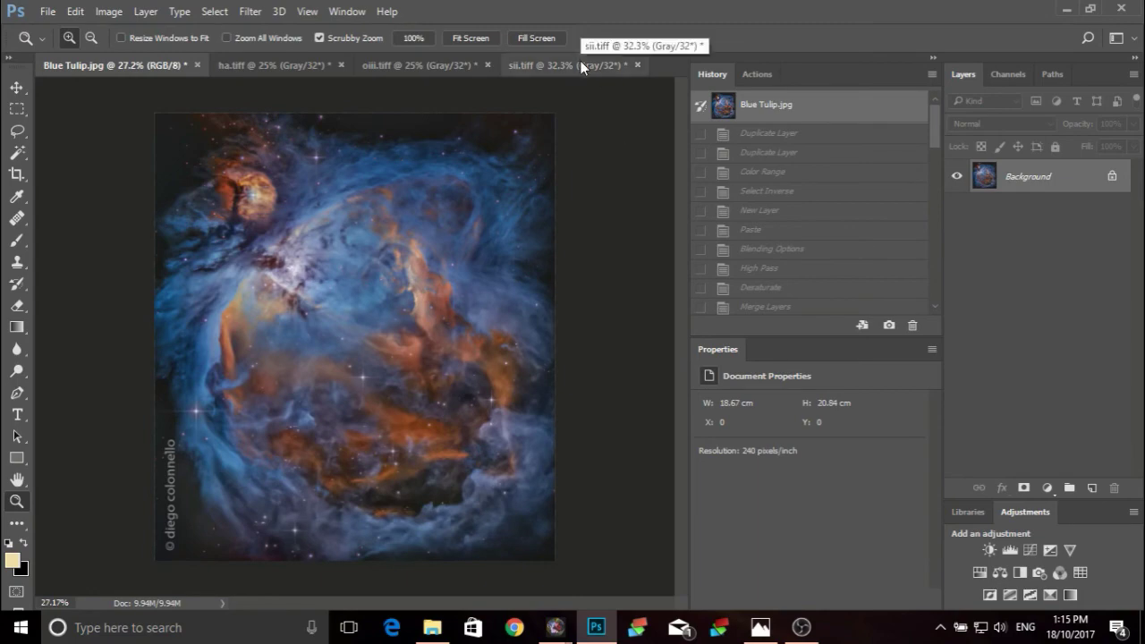
click(497, 479)
click(504, 481)
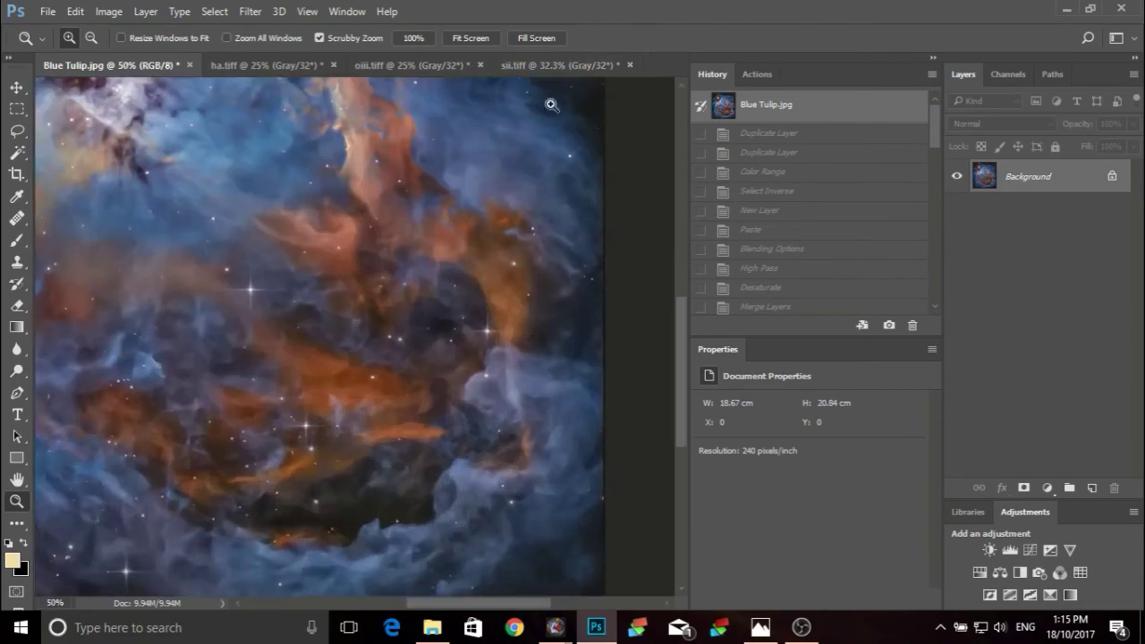
click(576, 66)
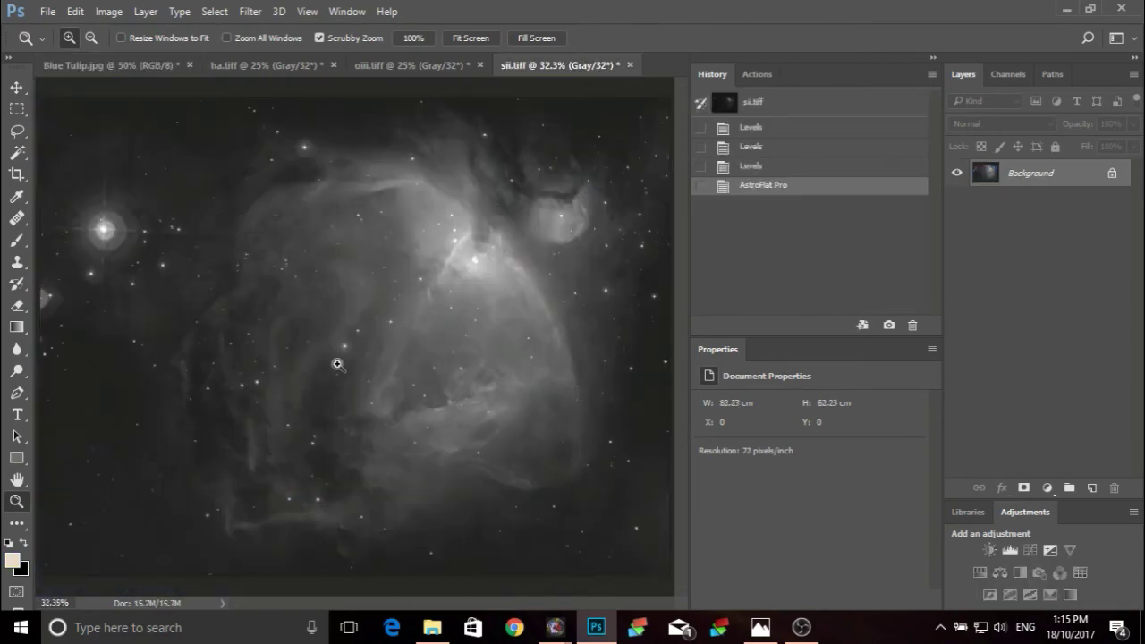
Quit Photoshop, discarding changes to sii.tiff and Blue Tulip.jpg.
click(1133, 12)
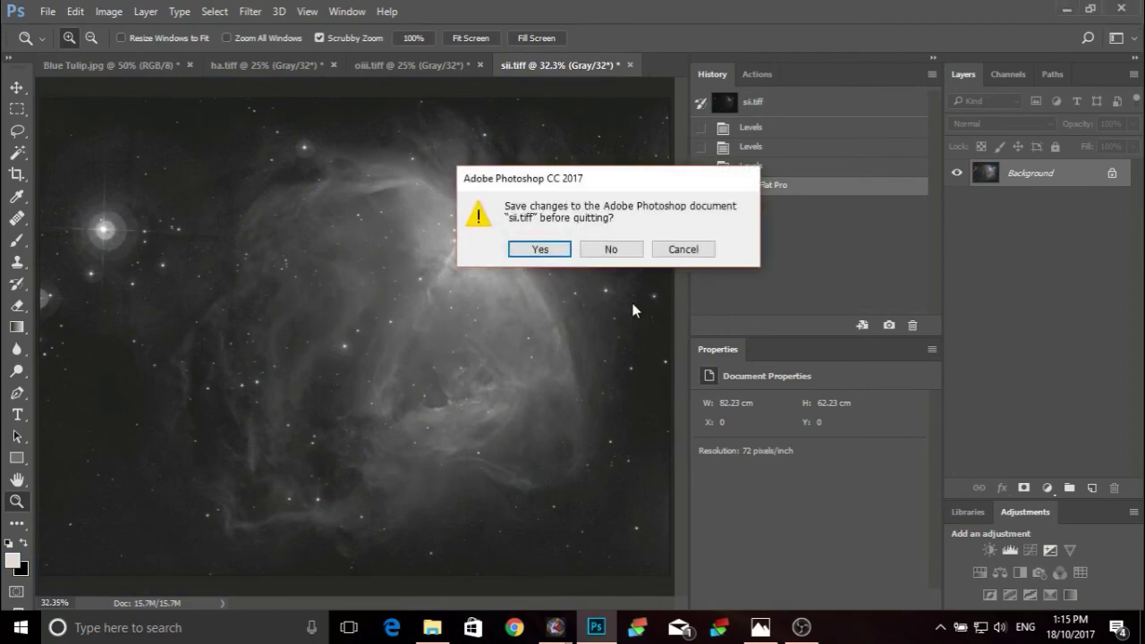
click(623, 258)
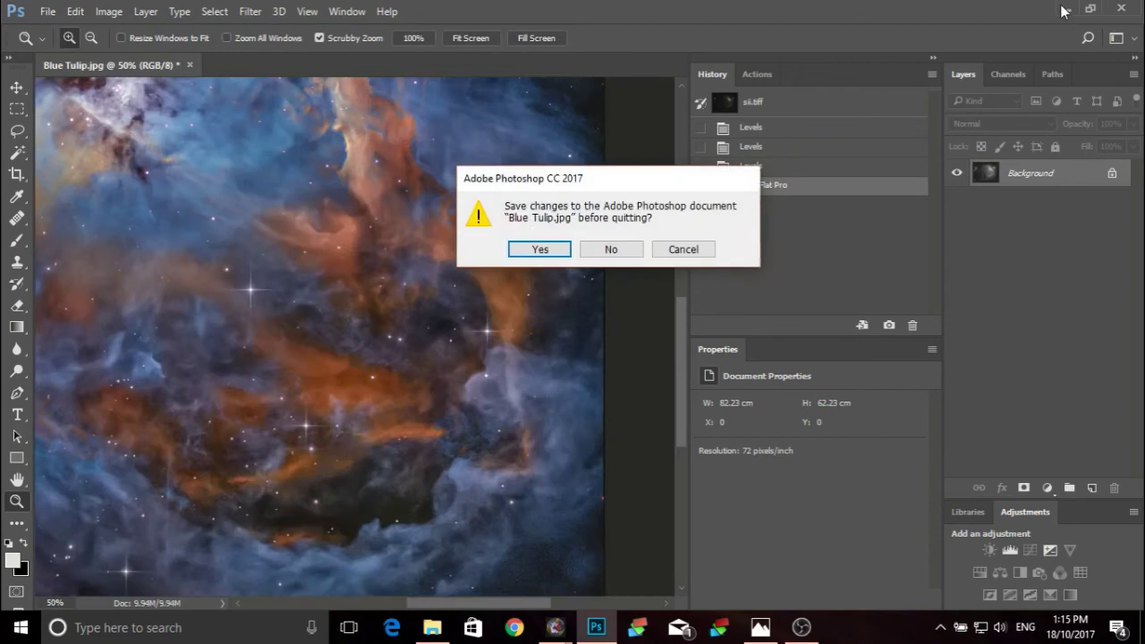
click(612, 251)
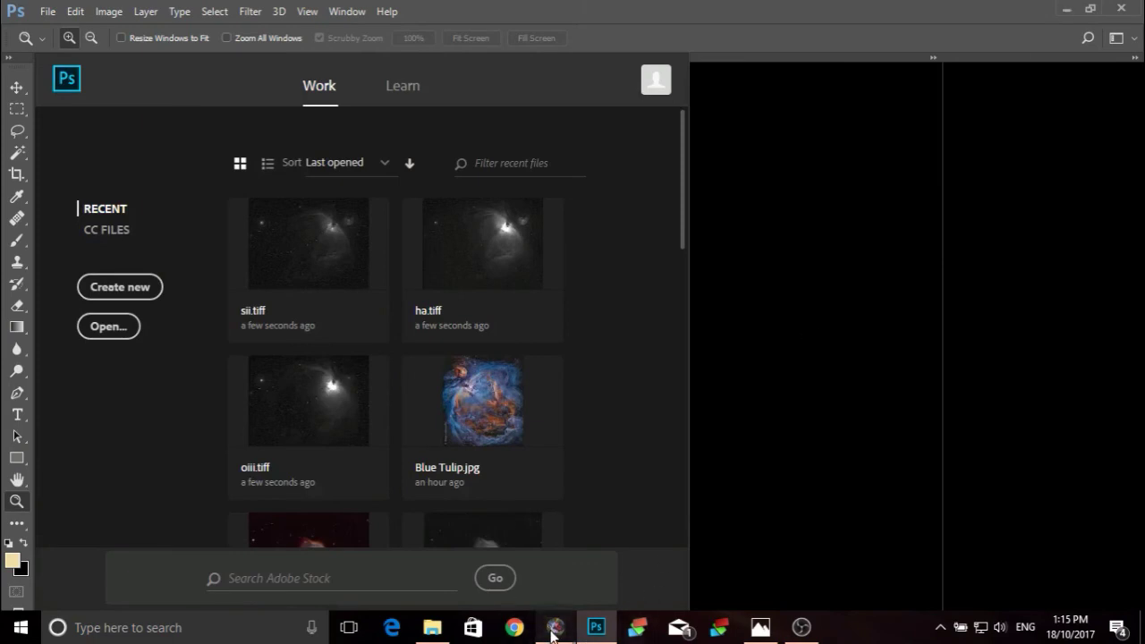
Bring Astro Pixel Processor forward, enlarge the 1) LOAD file list, and run normalize lights.
mouse_move(554, 632)
click(472, 577)
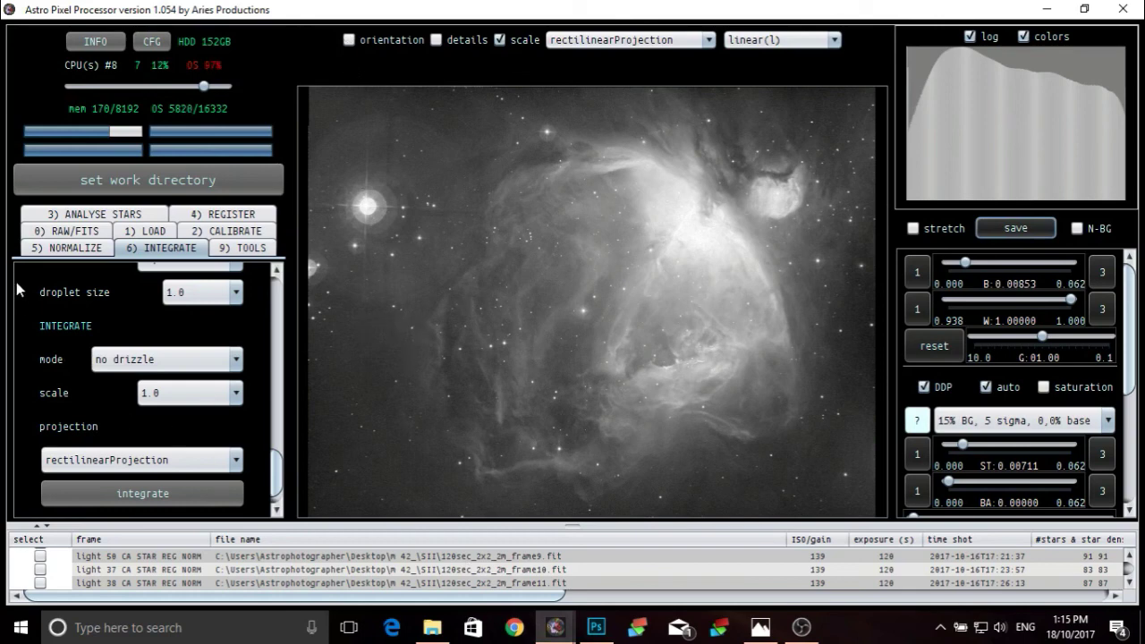
click(156, 232)
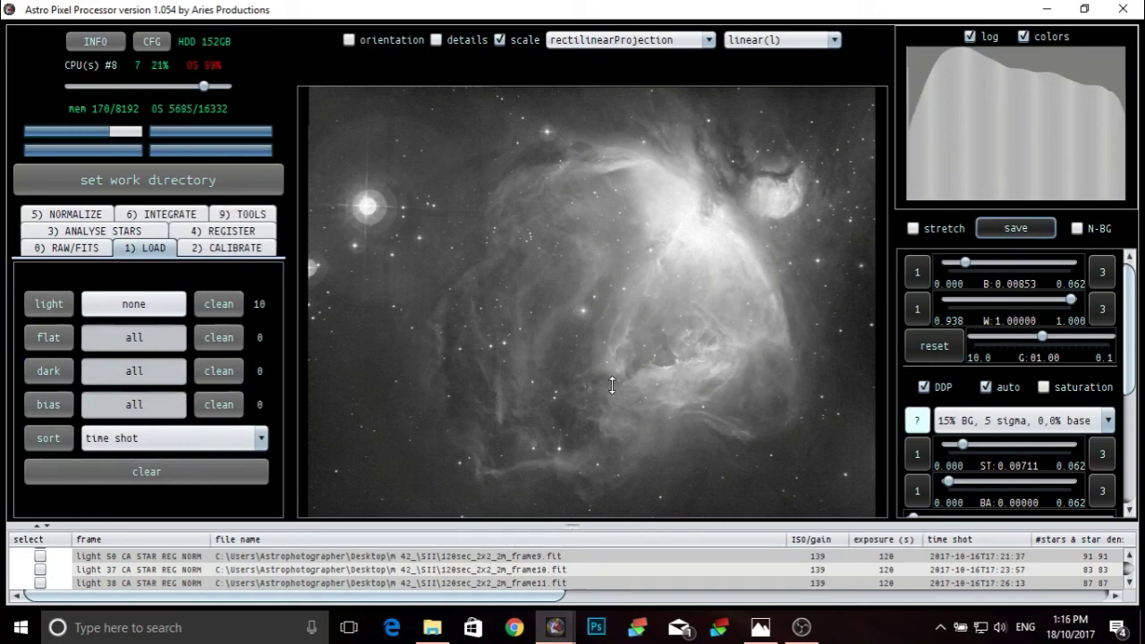
drag(612, 384, 601, 390)
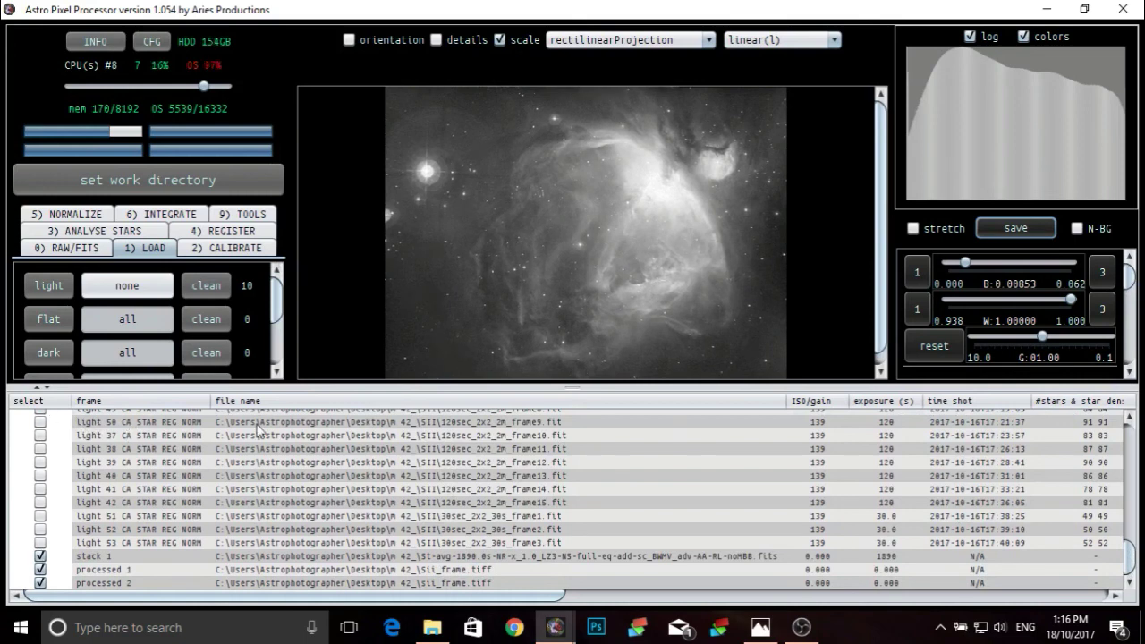
click(90, 217)
click(152, 329)
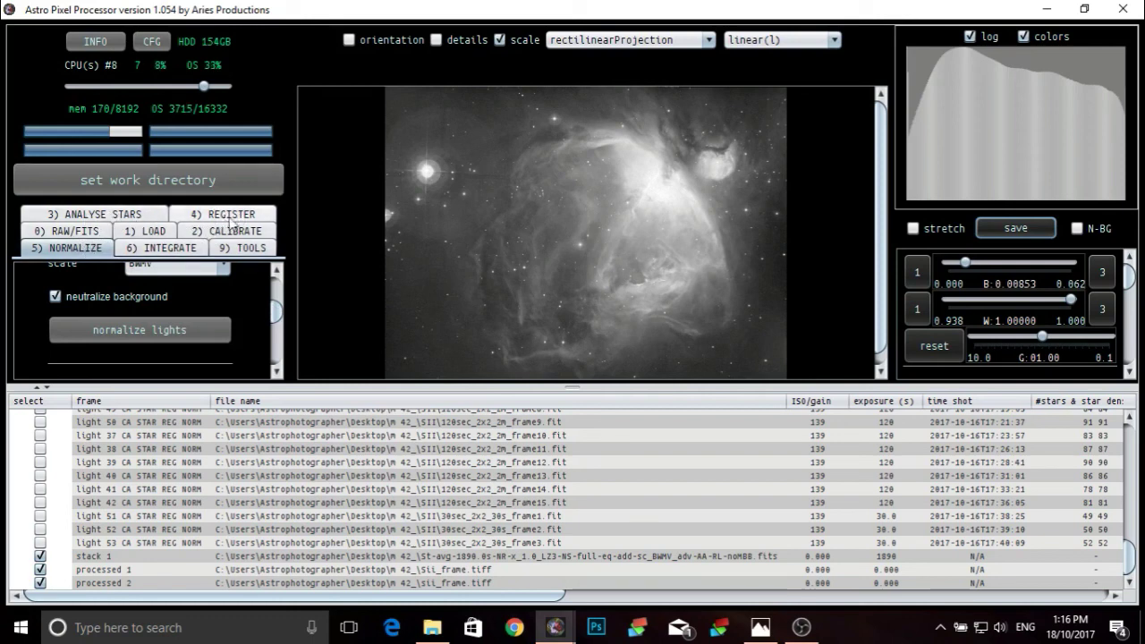
Show the 6) INTEGRATE settings and scroll the file list up to the Ha light frames.
click(171, 250)
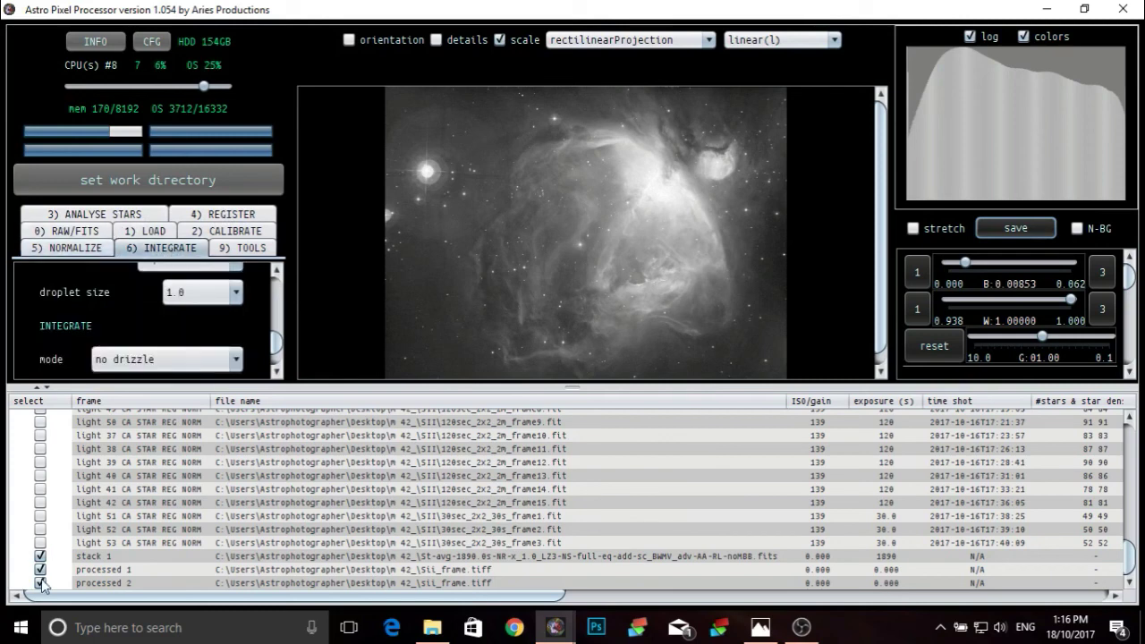
scroll(454, 534, up, 1)
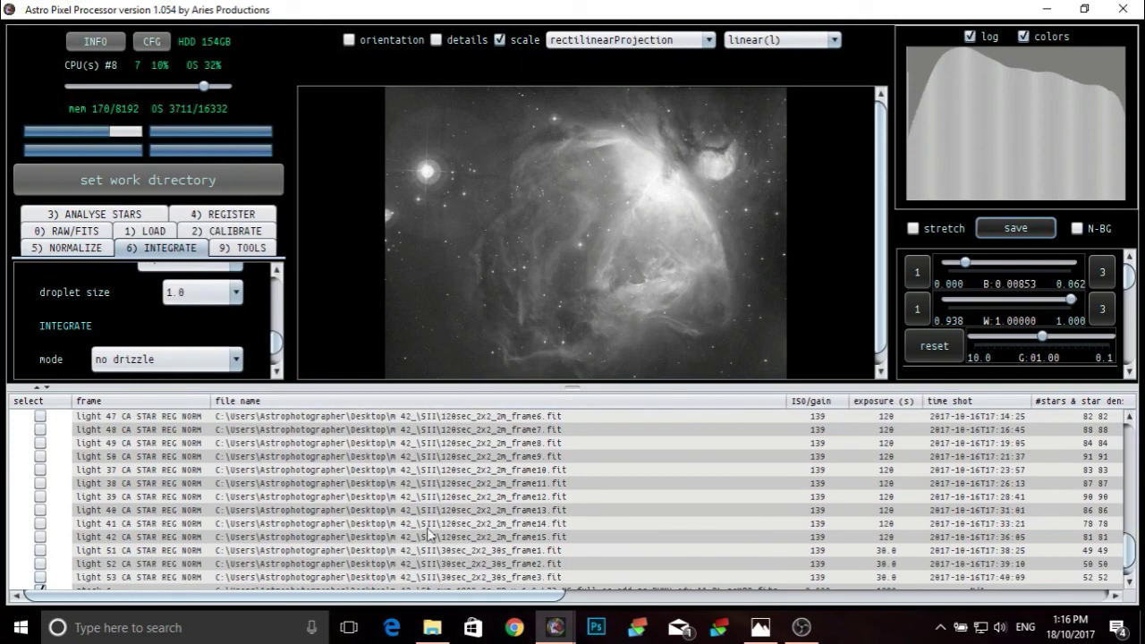
scroll(115, 341, down, 3)
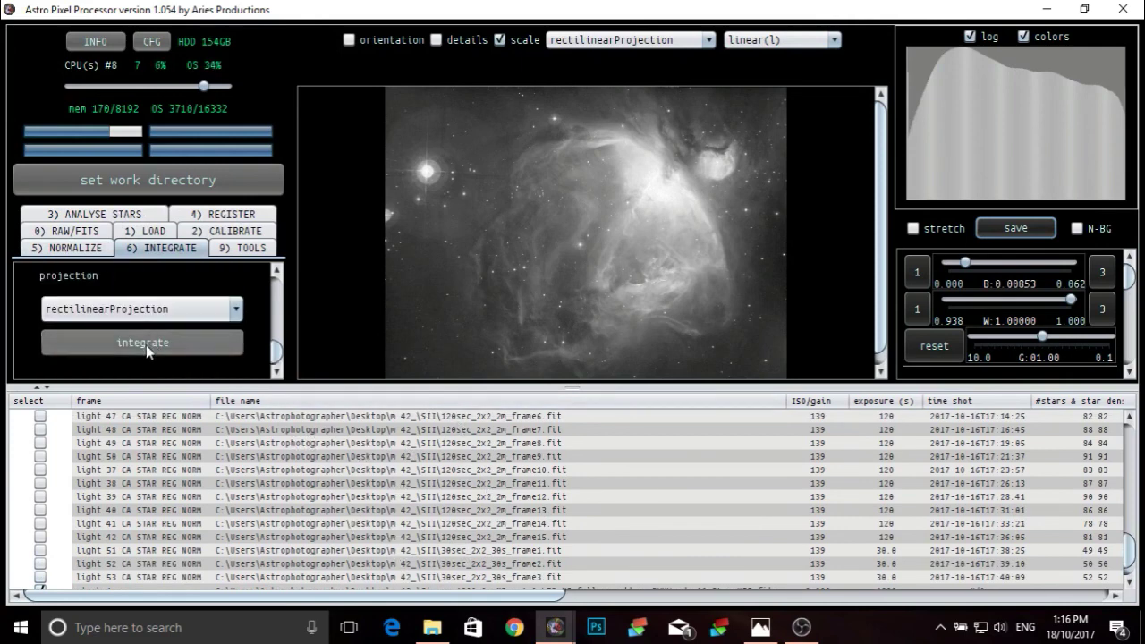
scroll(317, 535, down, 1)
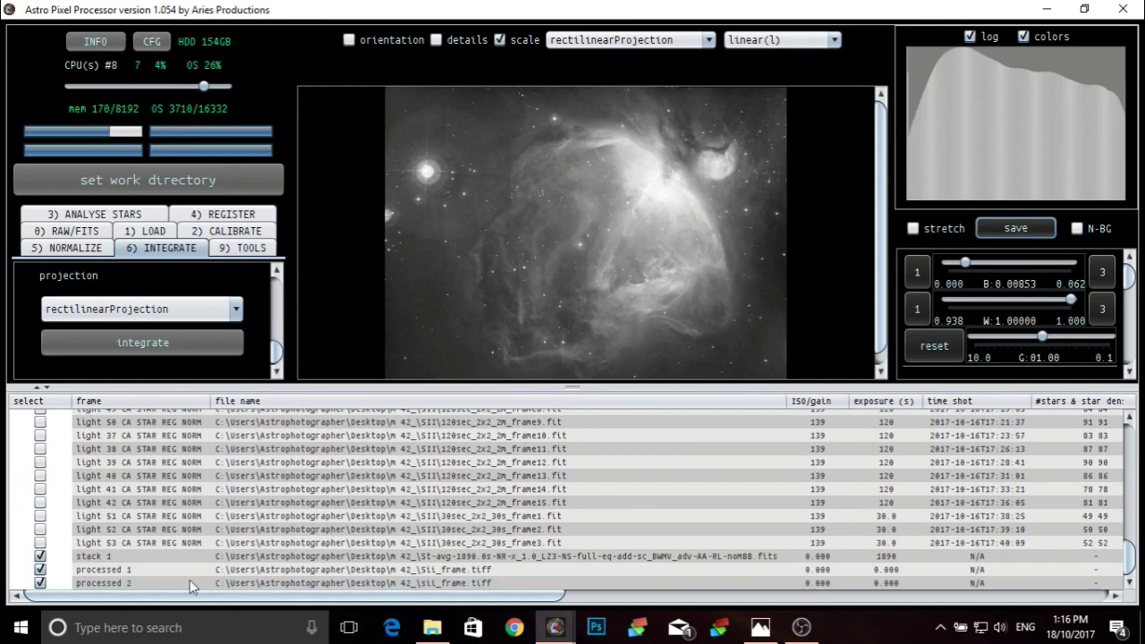
scroll(273, 517, up, 1)
scroll(279, 514, up, 7)
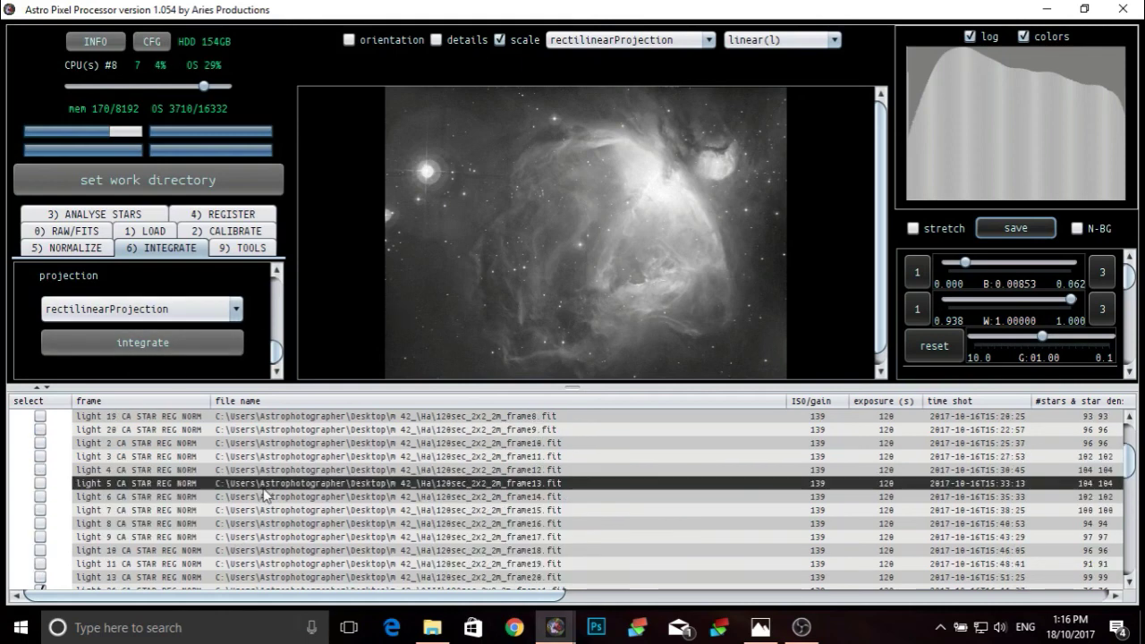
scroll(121, 525, up, 5)
scroll(123, 526, up, 1)
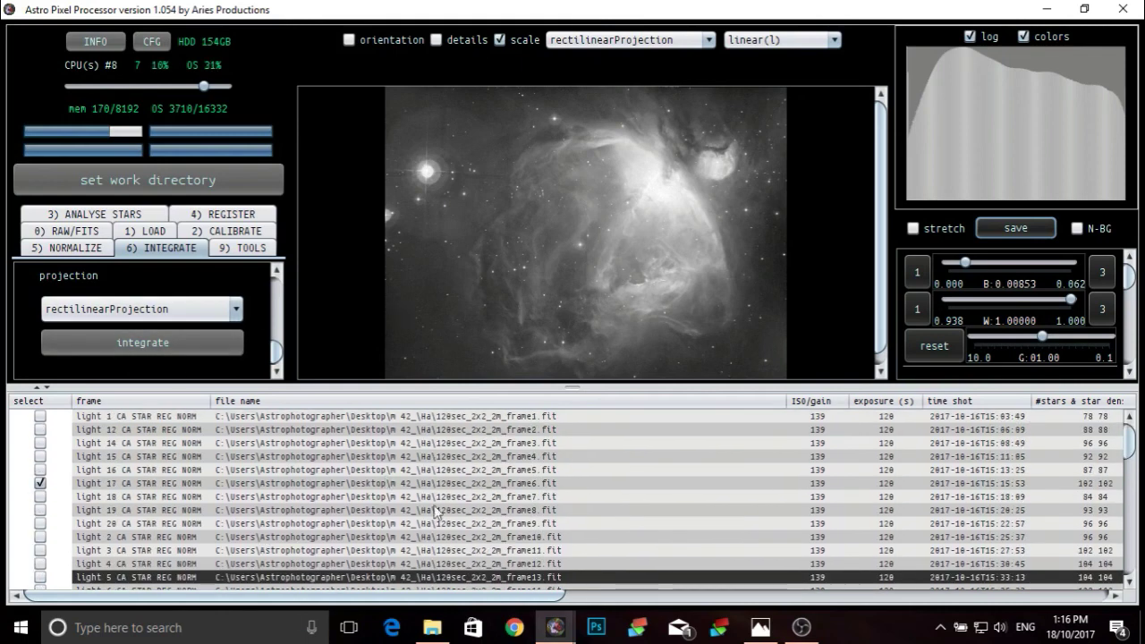